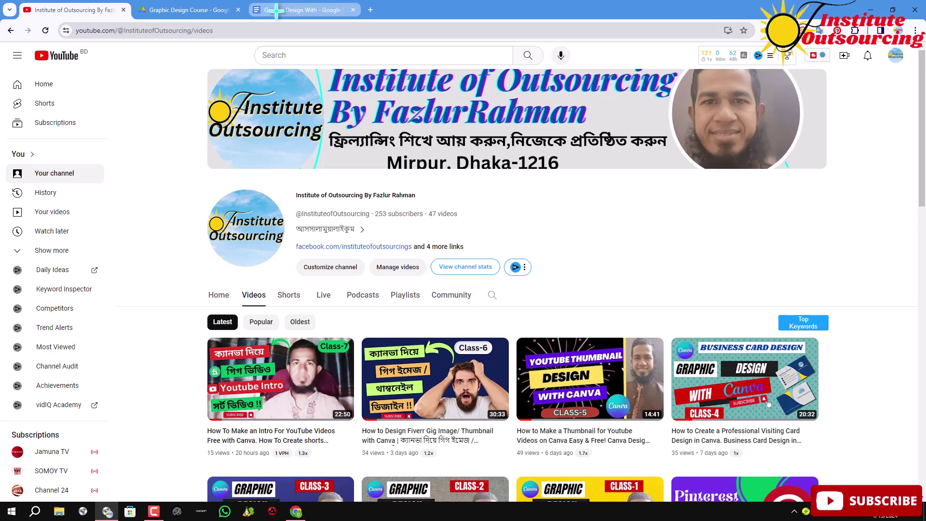
Step: Switch to the browser window with the Canva home page and check the list of available teams
left_click(276, 10)
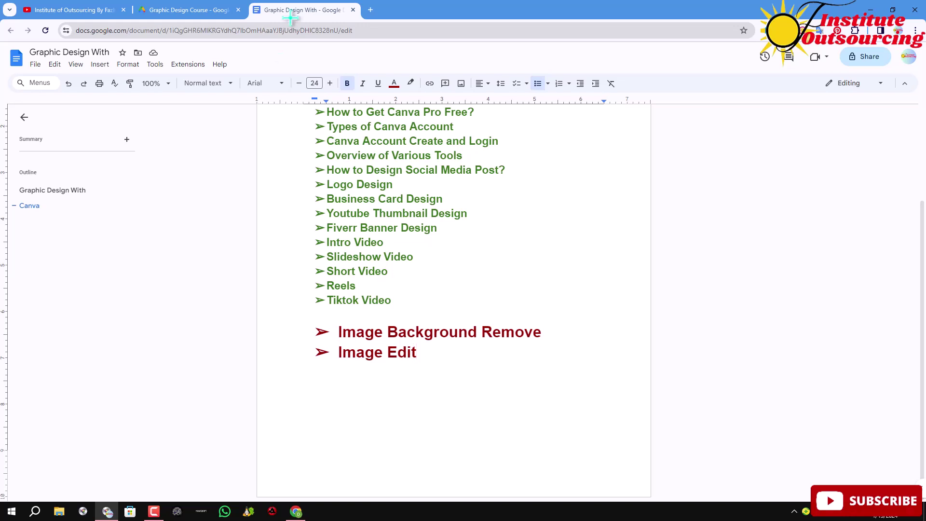
left_click(372, 8)
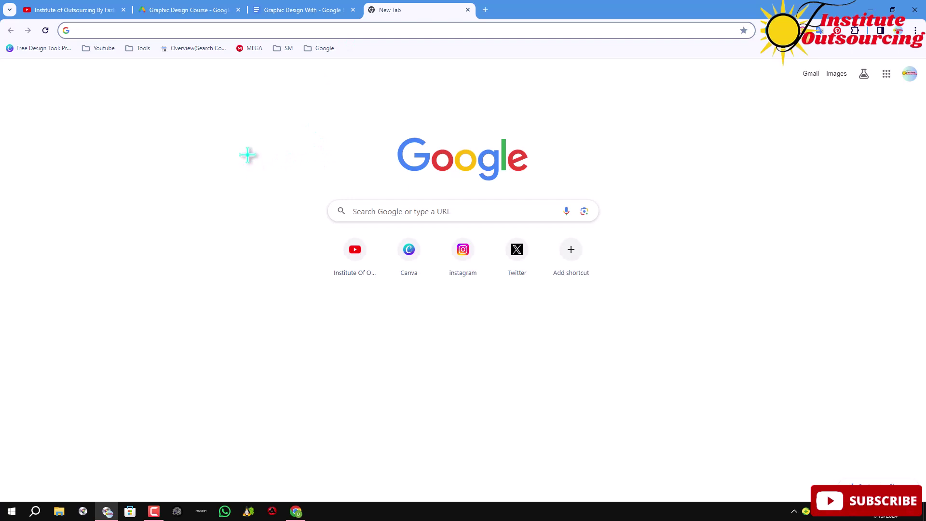
left_click(410, 256)
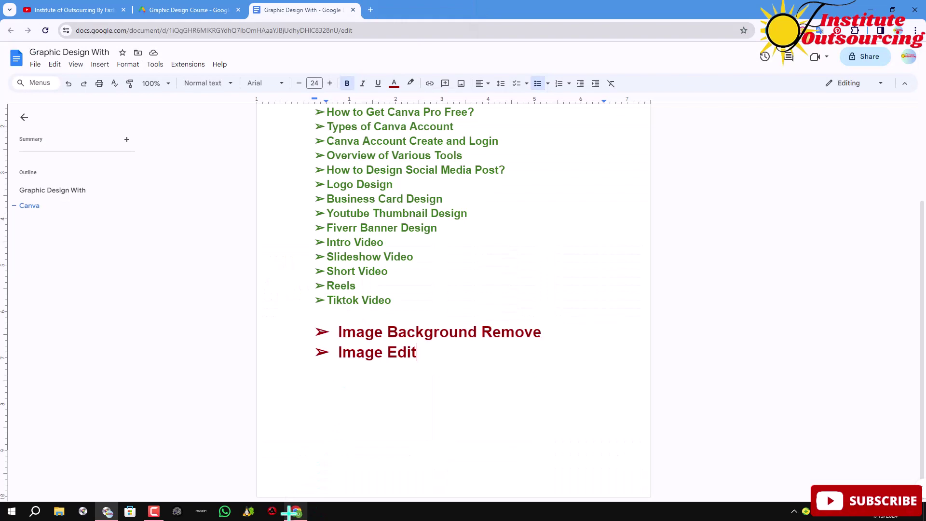
left_click(296, 511)
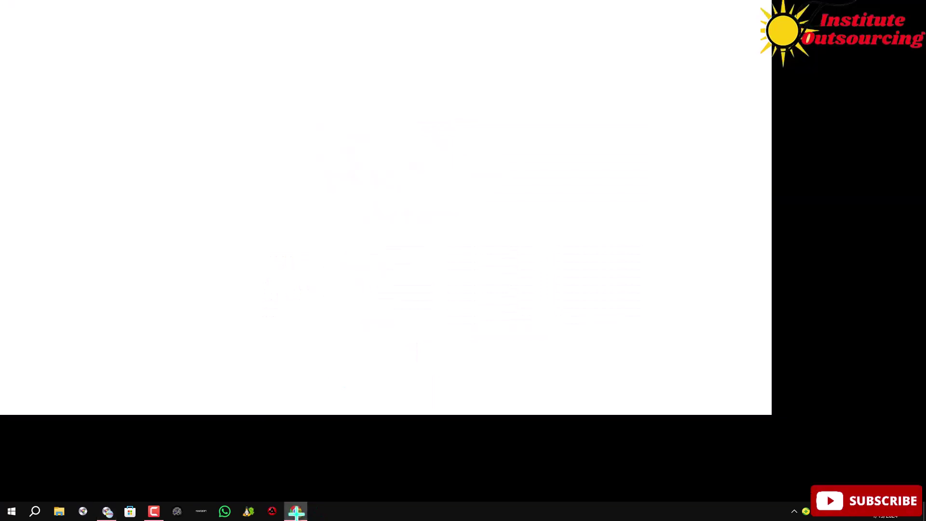
left_click(296, 511)
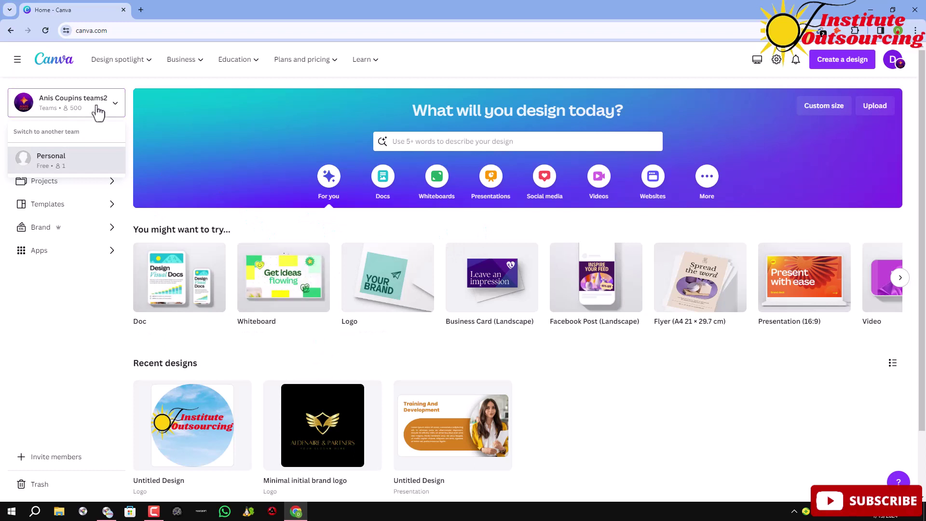
left_click(98, 111)
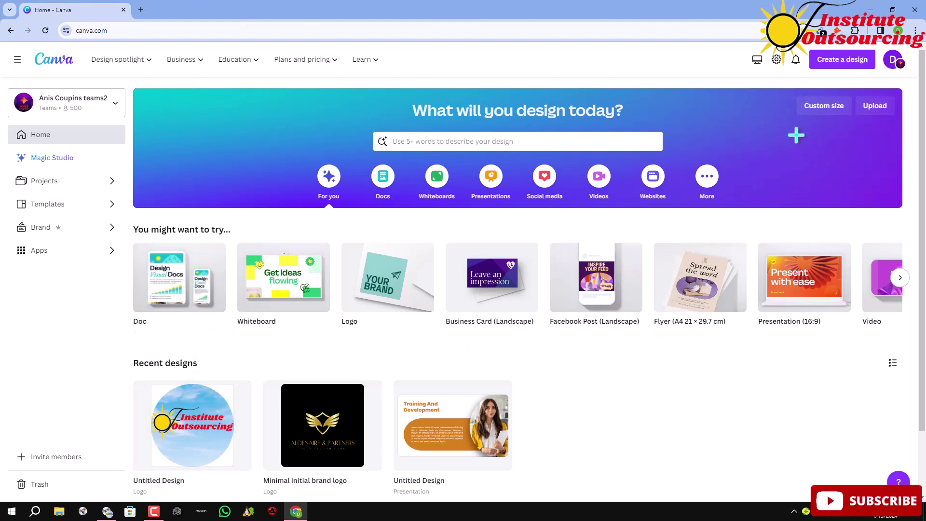
Step: Upload Screenshot_2.jpg from the Images folder and open it in the photo editor
left_click(877, 108)
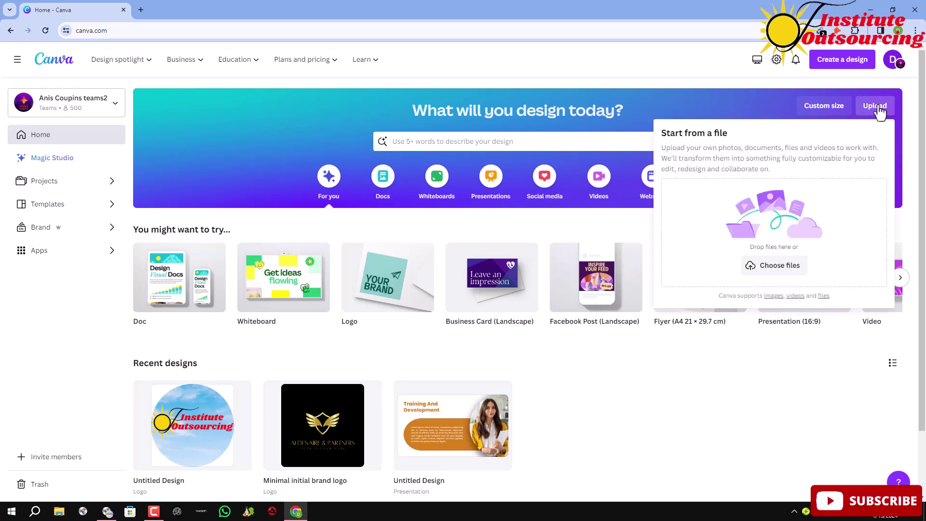
left_click(779, 265)
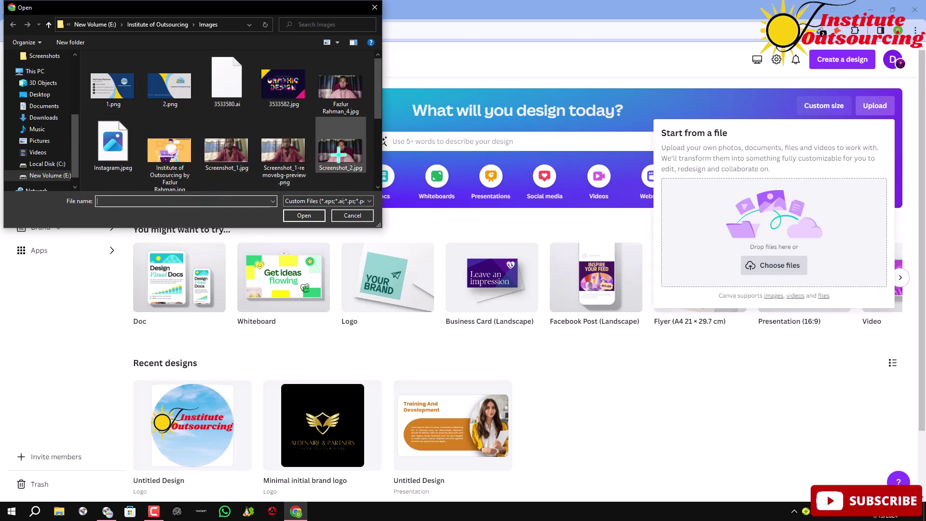
left_click(339, 153)
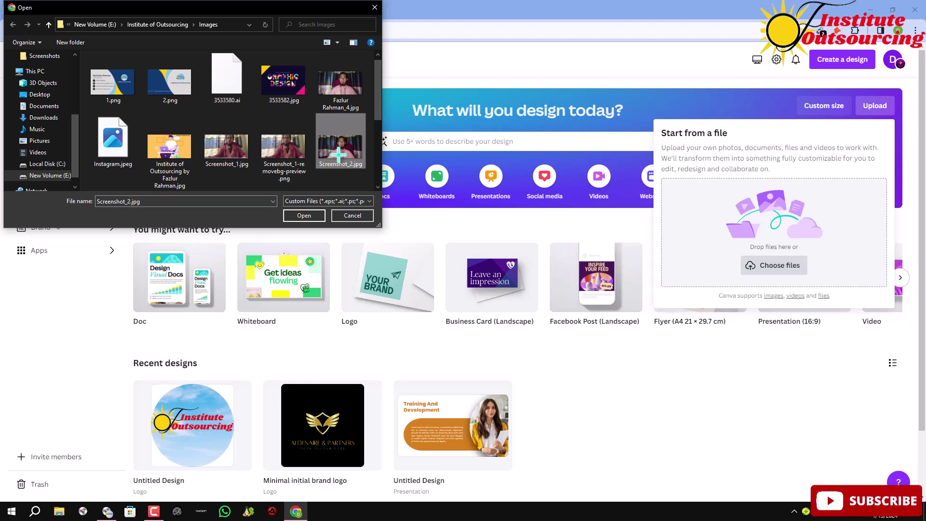
left_click(305, 216)
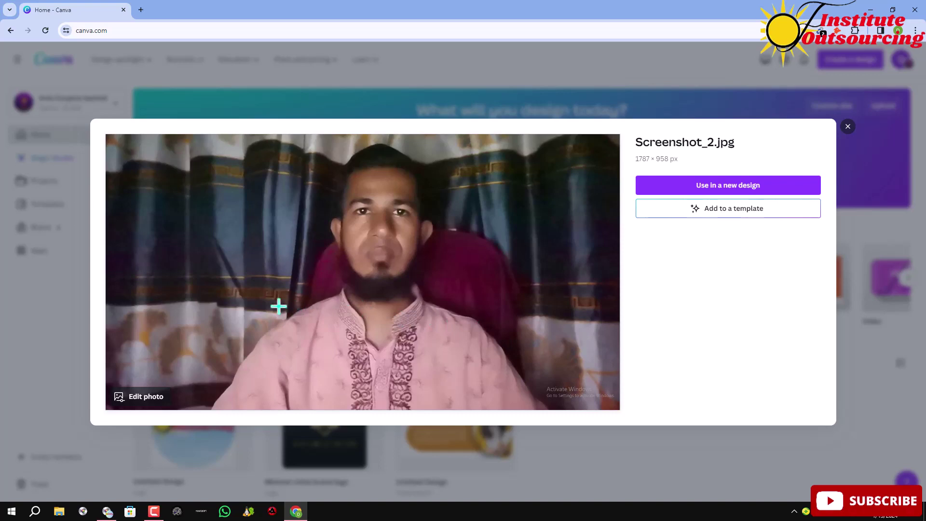
left_click(147, 396)
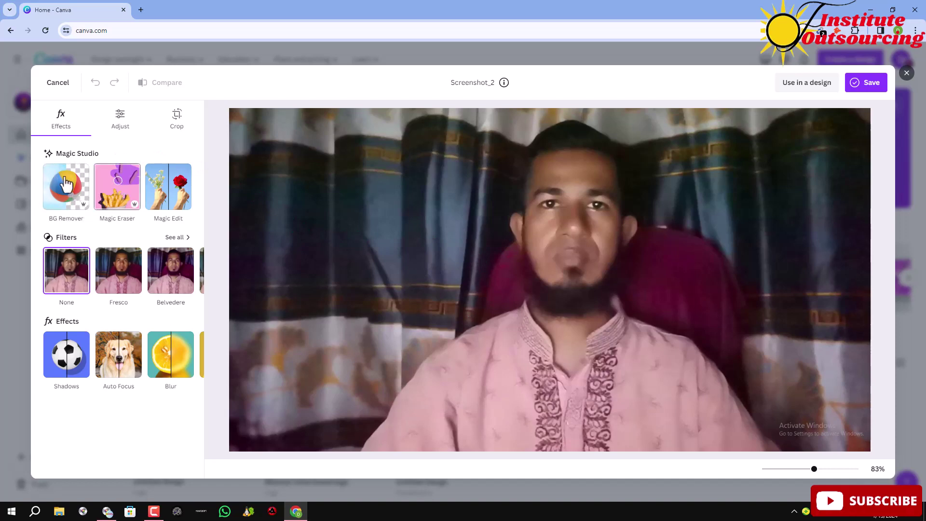
Step: Crop the photo, trying a freeform trim of both sides and a 1:1 ratio before settling on 16:9
left_click(178, 120)
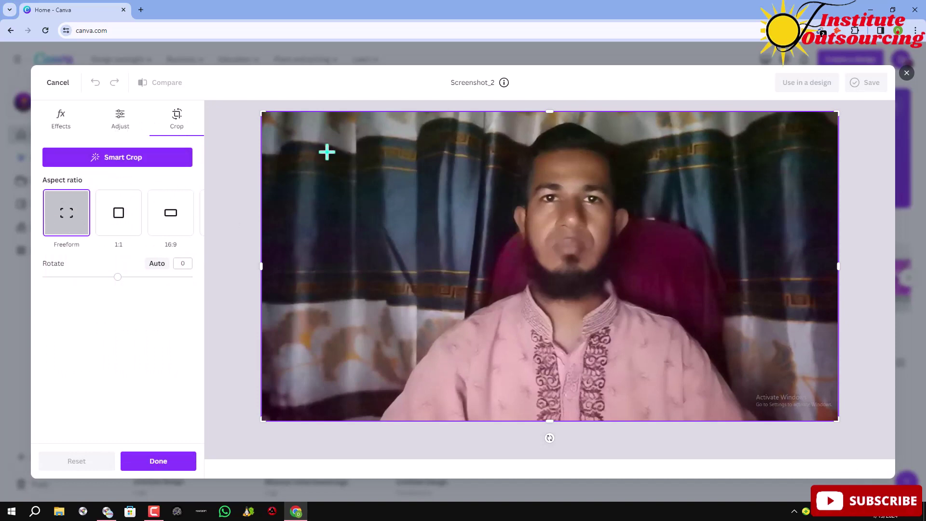
left_click_drag(256, 265, 360, 267)
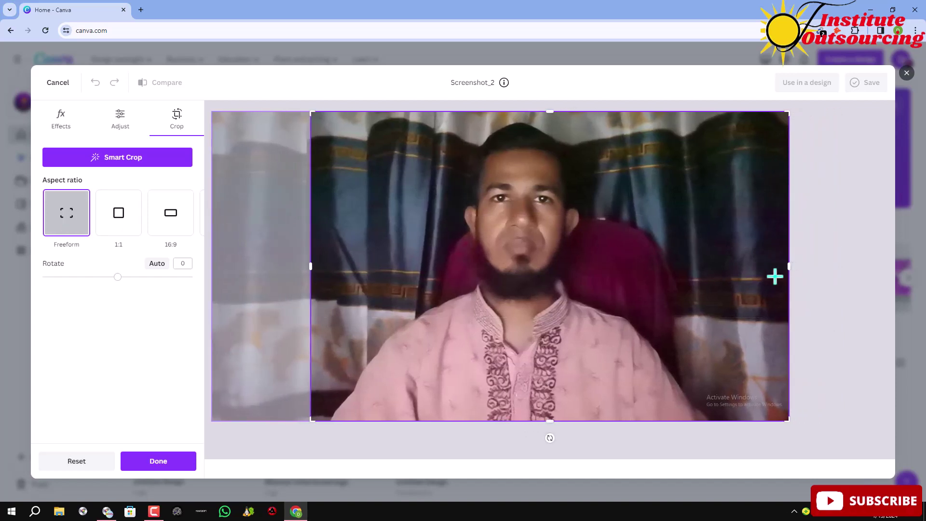
left_click_drag(787, 275, 737, 283)
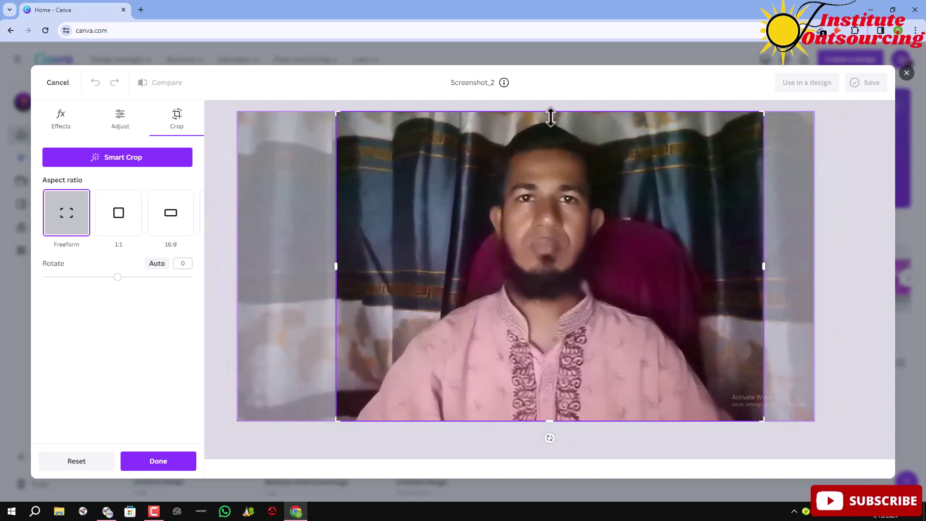
left_click(118, 217)
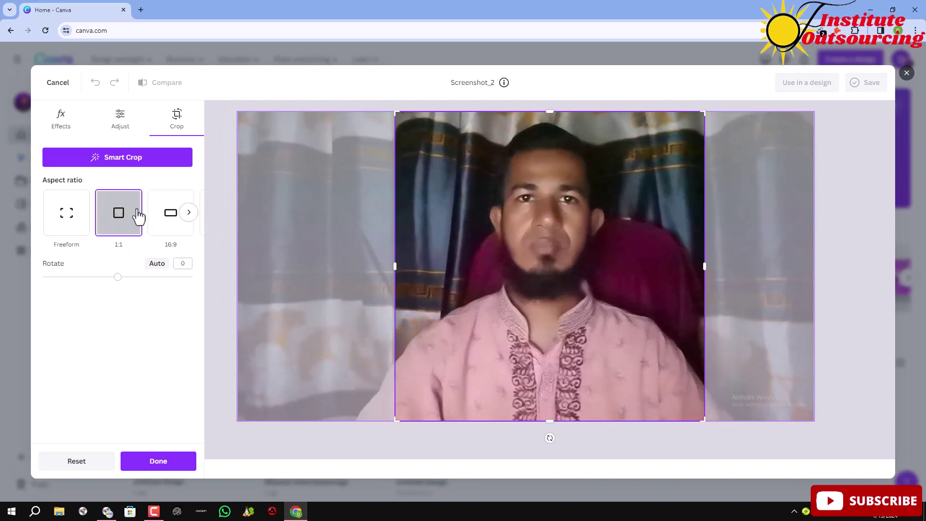
left_click(171, 219)
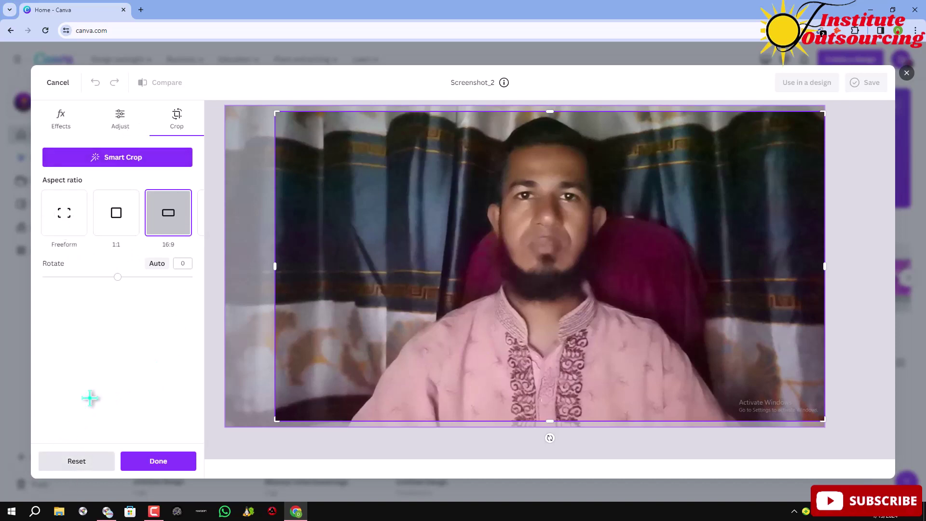
Step: Adjust the whole image's light with brightness 56, contrast 16, highlights 30, shadows -18 and whites 14
left_click(120, 119)
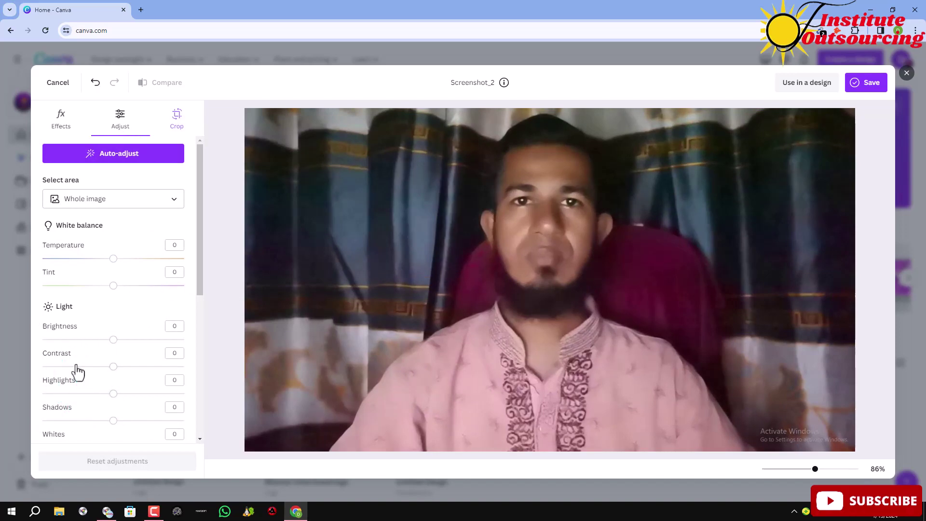
left_click_drag(112, 345, 102, 420)
scroll(118, 434, "down", 1)
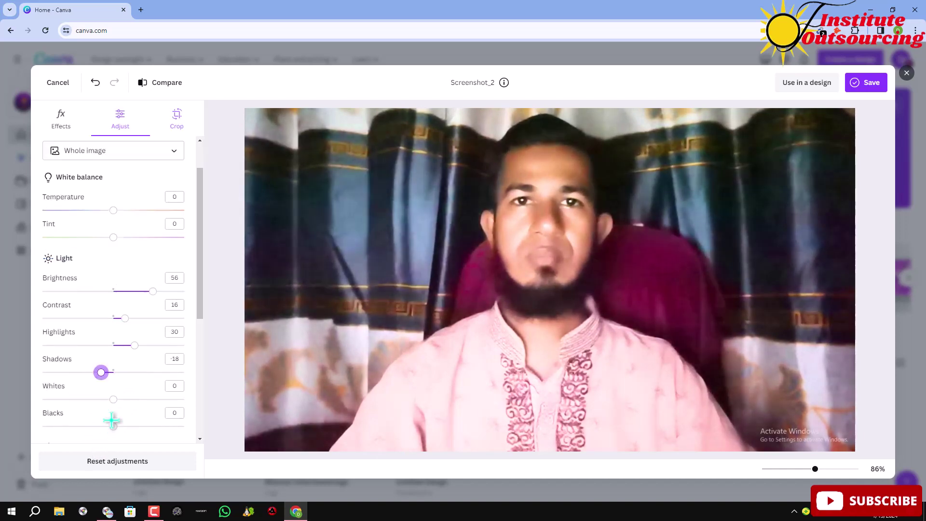
left_click_drag(114, 401, 126, 425)
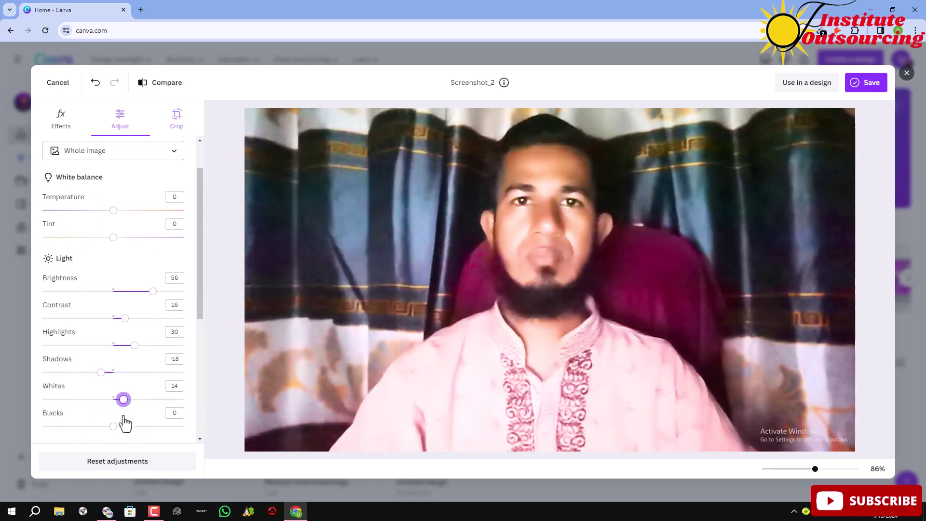
Step: Set the photo's white balance to tint 5 and temperature 0
scroll(111, 263, "up", 1)
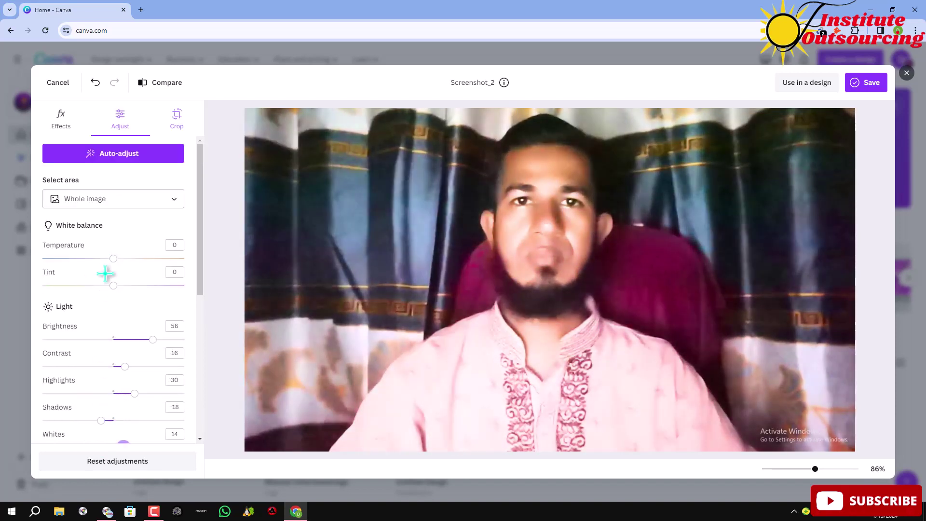
left_click_drag(114, 292, 118, 310)
left_click_drag(113, 261, 87, 273)
left_click_drag(119, 270, 112, 270)
Step: Set the photo's vibrance to 3, saturation to -12 and blacks to 0
scroll(118, 354, "down", 3)
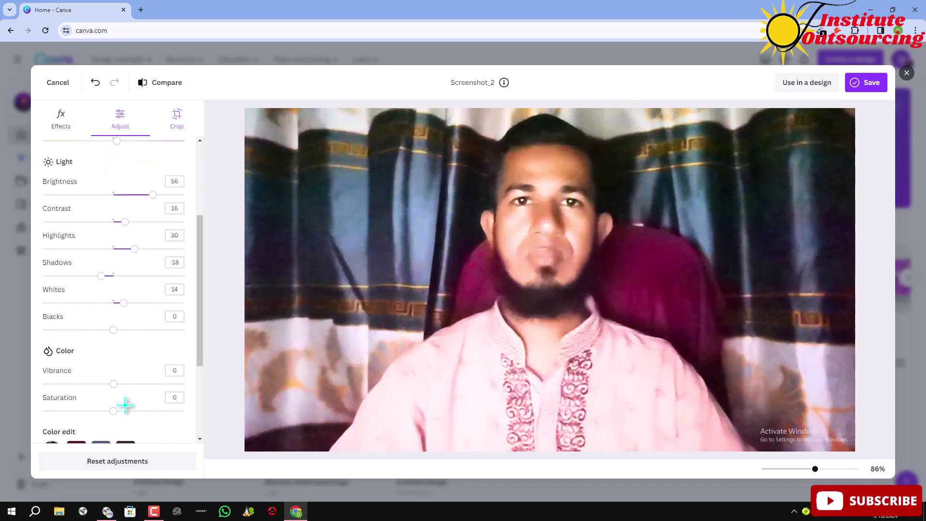
scroll(131, 357, "up", 1)
scroll(132, 338, "down", 2)
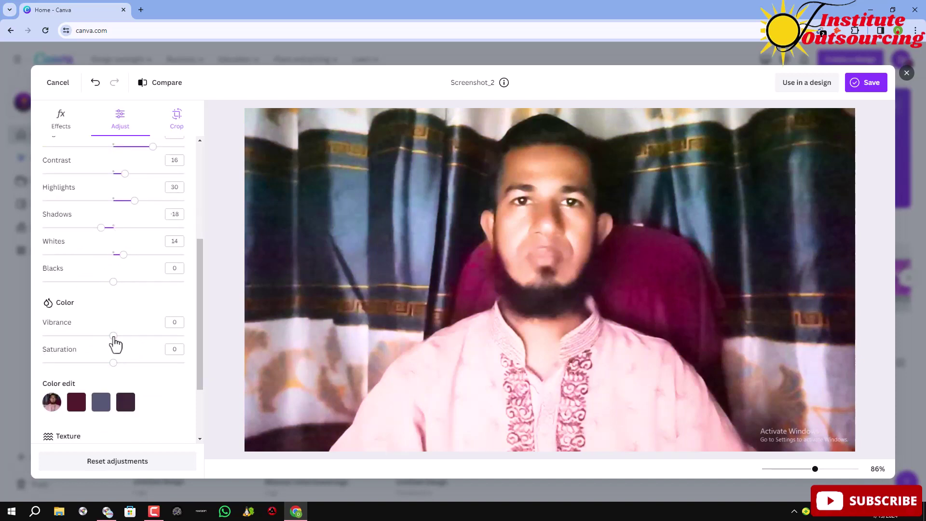
left_click_drag(114, 339, 107, 384)
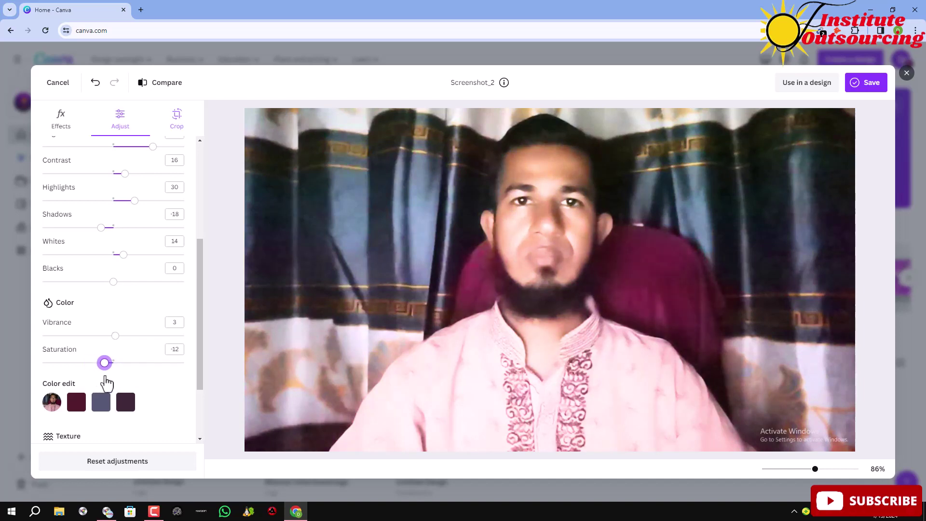
scroll(108, 292, "up", 2)
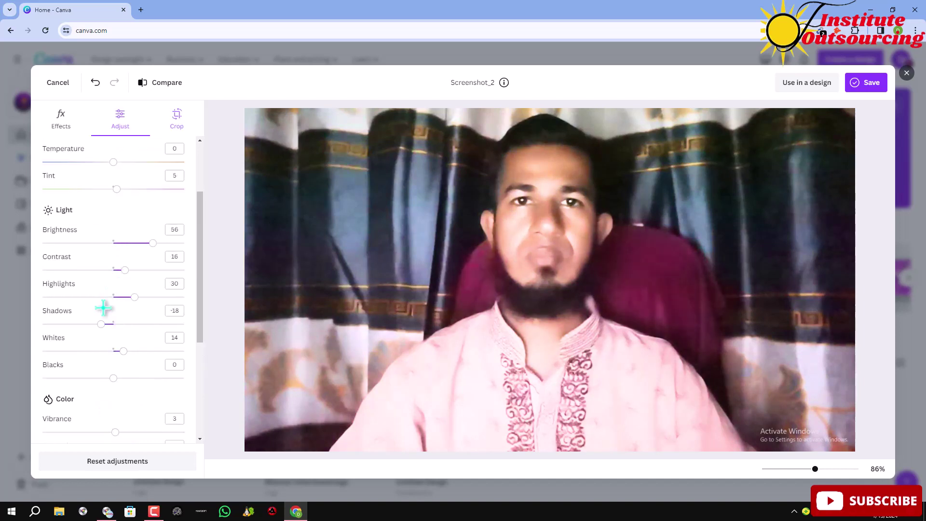
mouse_move(114, 380)
left_mouse_down()
mouse_move(51, 378)
mouse_move(141, 380)
mouse_move(115, 380)
left_mouse_up()
scroll(114, 251, "up", 2)
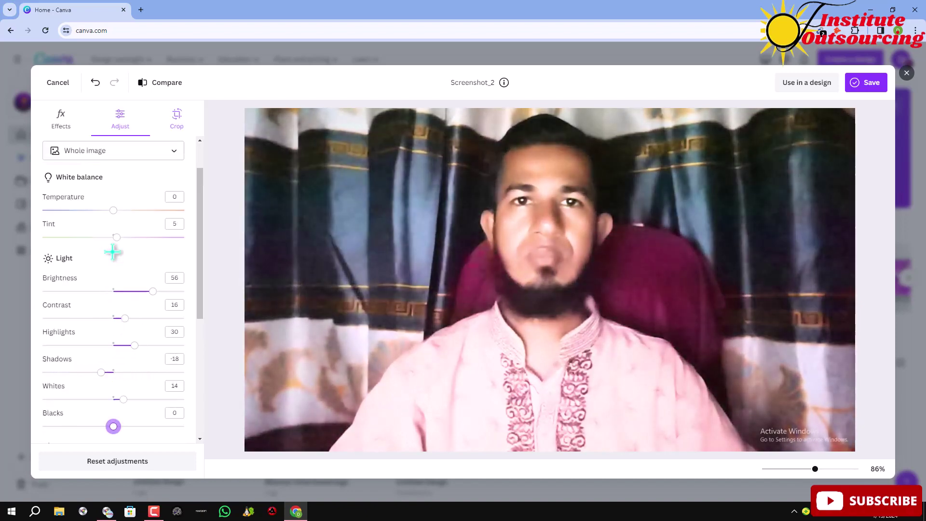
Step: Erase the "Activate Windows" watermark from the photo's lower-right corner using Magic Eraser with brush size 20
left_click(61, 125)
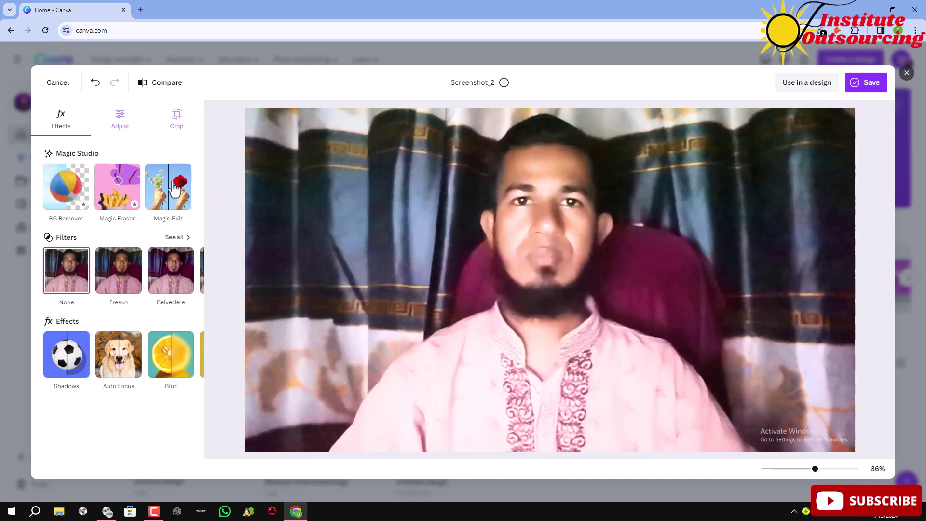
left_click(117, 199)
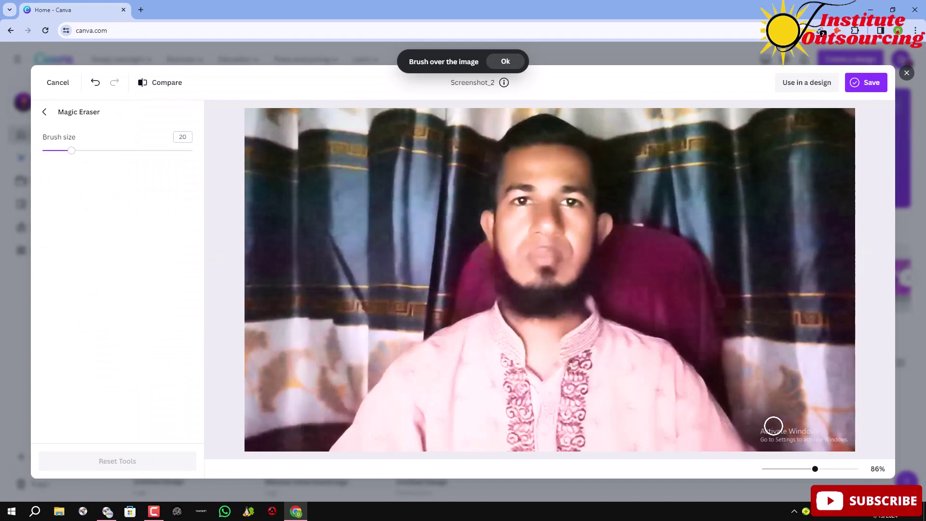
mouse_move(773, 425)
left_mouse_down()
mouse_move(767, 430)
mouse_move(781, 438)
mouse_move(867, 434)
mouse_move(761, 426)
left_mouse_up()
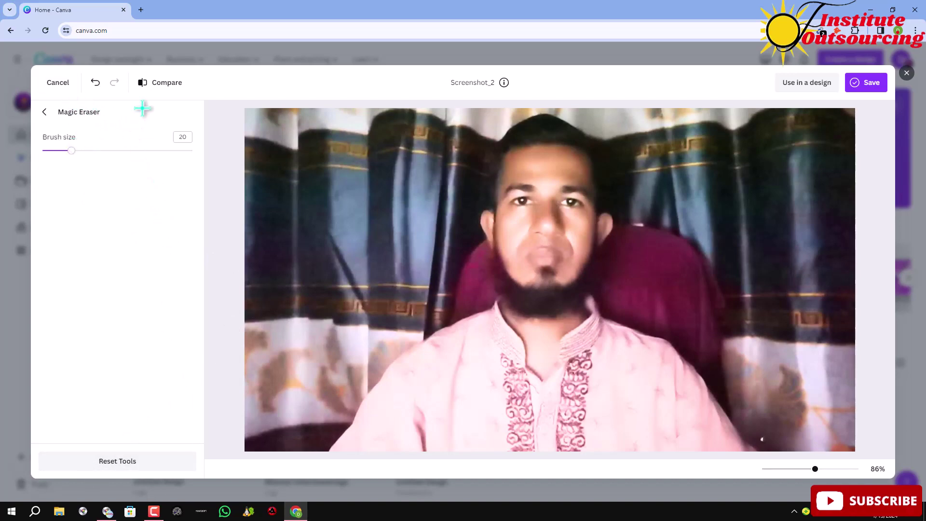
left_click(166, 87)
left_click_drag(765, 436, 782, 425)
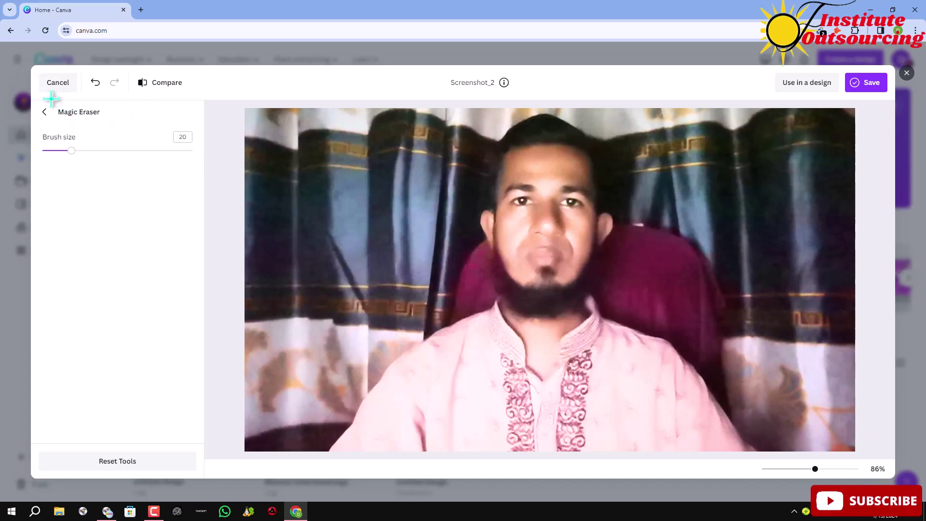
left_click(45, 112)
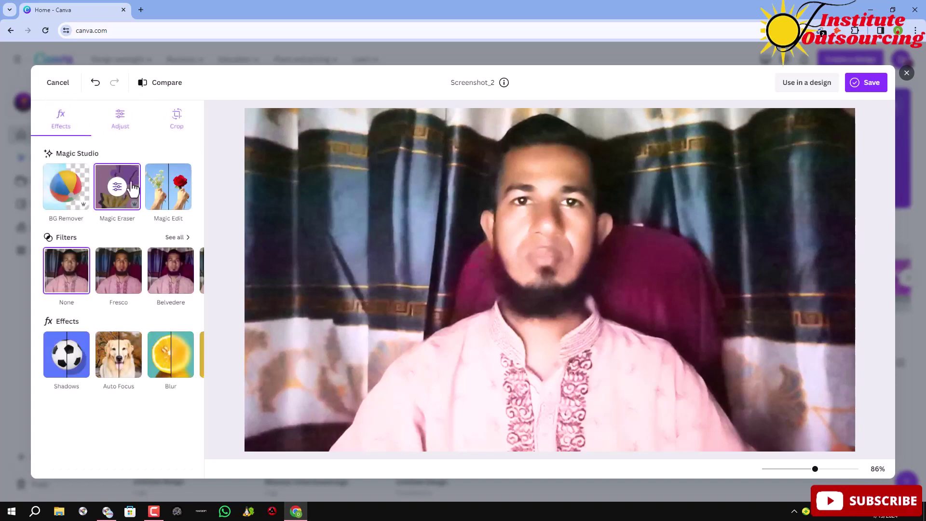
Step: Generate a Magic Edit with the suggestion "Add a deer" over a brushed area in the photo's lower-left corner, using brush size 20
left_click(178, 198)
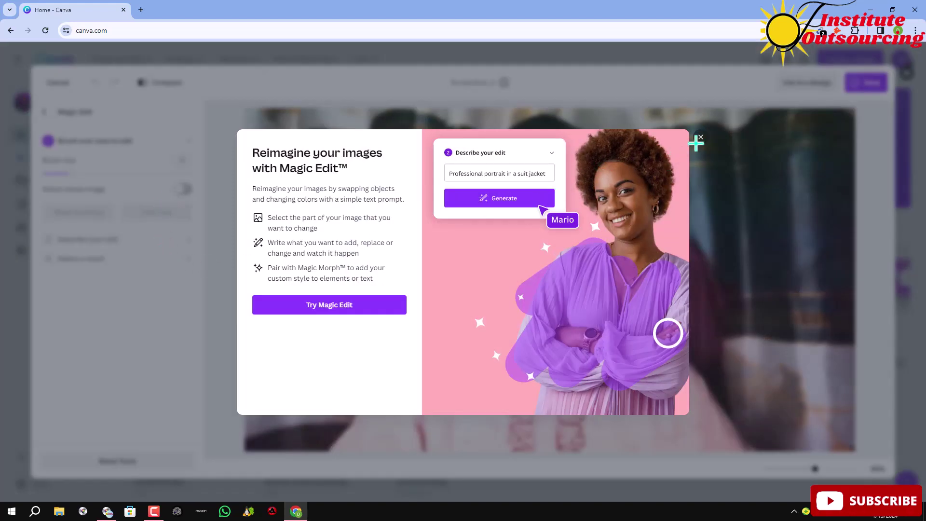
left_click(701, 140)
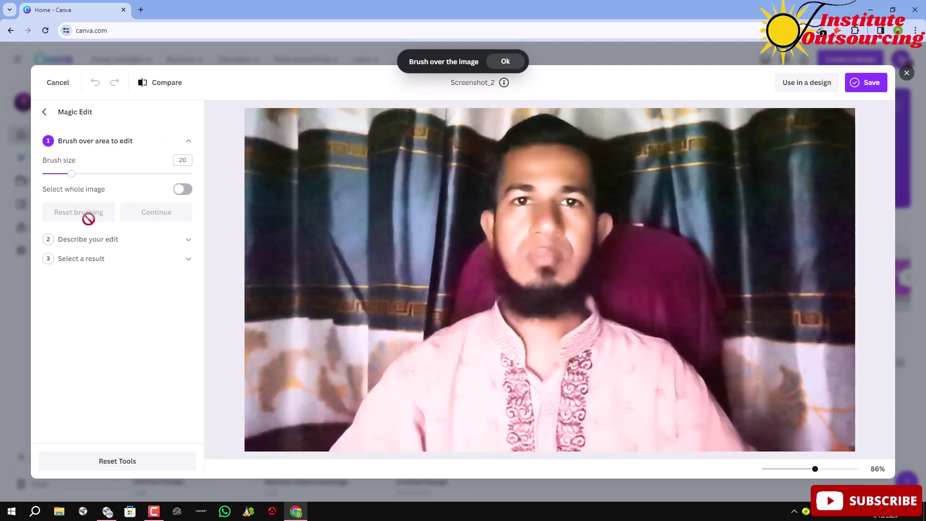
mouse_move(252, 370)
left_mouse_down()
mouse_move(312, 377)
mouse_move(316, 402)
mouse_move(236, 414)
mouse_move(220, 392)
mouse_move(229, 373)
mouse_move(255, 368)
mouse_move(306, 386)
mouse_move(249, 401)
mouse_move(291, 393)
mouse_move(235, 385)
left_mouse_up()
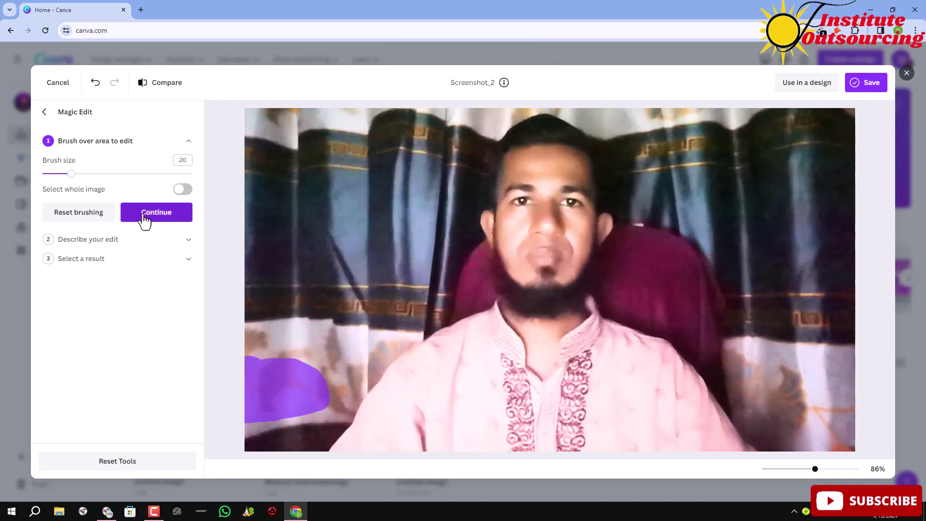
left_click(139, 243)
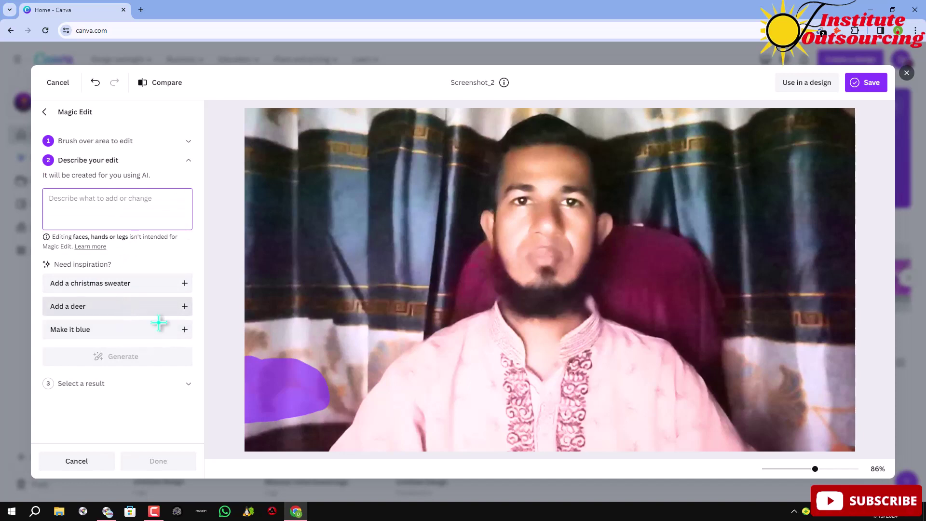
left_click(135, 313)
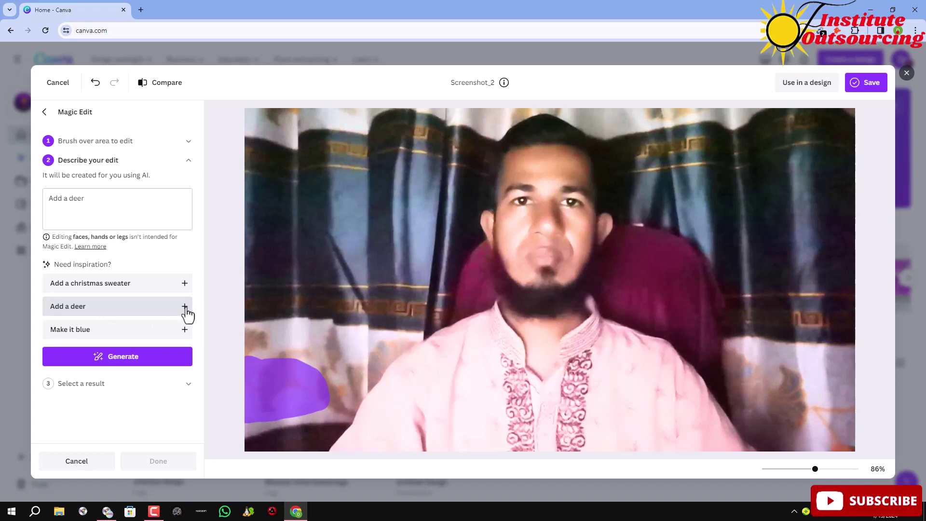
left_click(134, 363)
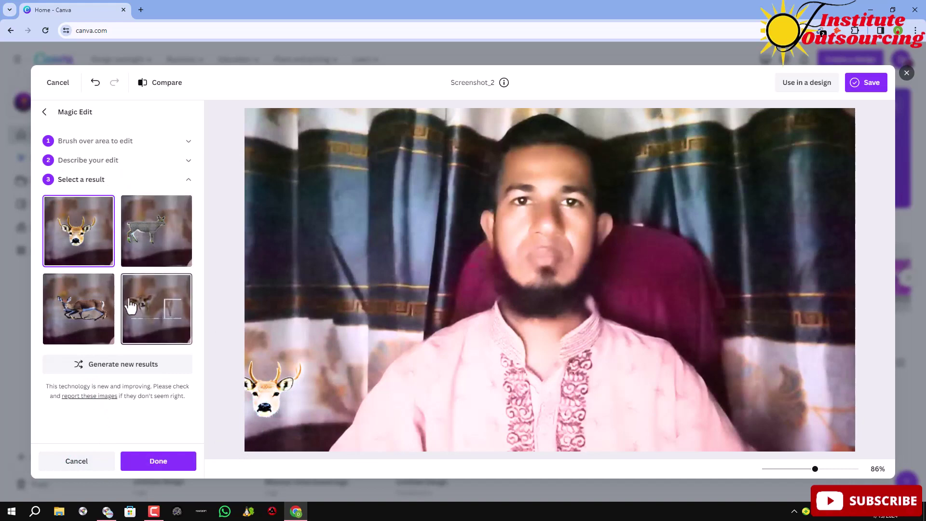
Step: Preview each of the generated deer variants on the photo and cancel the Magic Edit
left_click(154, 230)
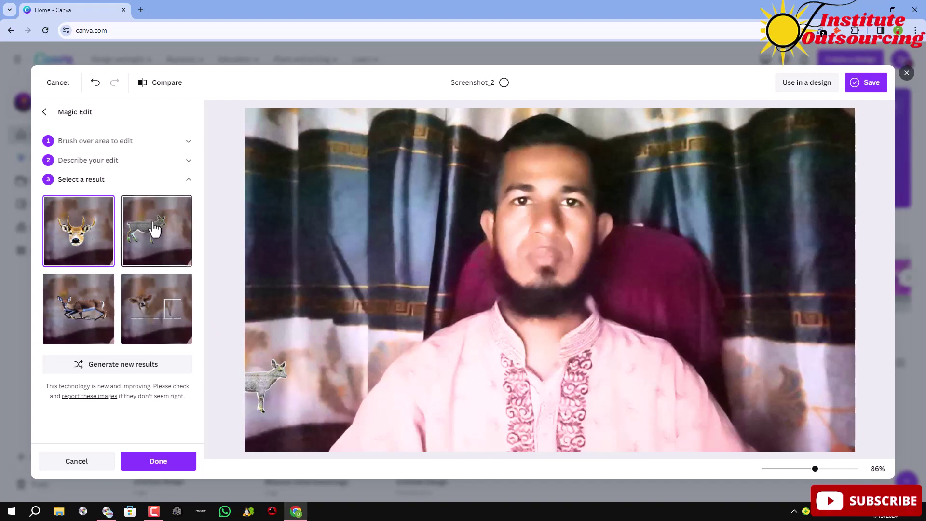
left_click(69, 303)
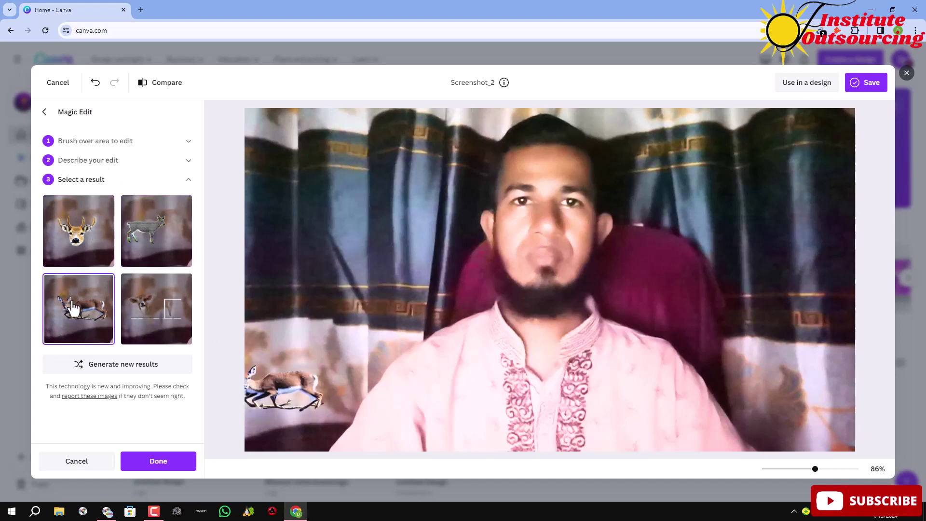
left_click(151, 306)
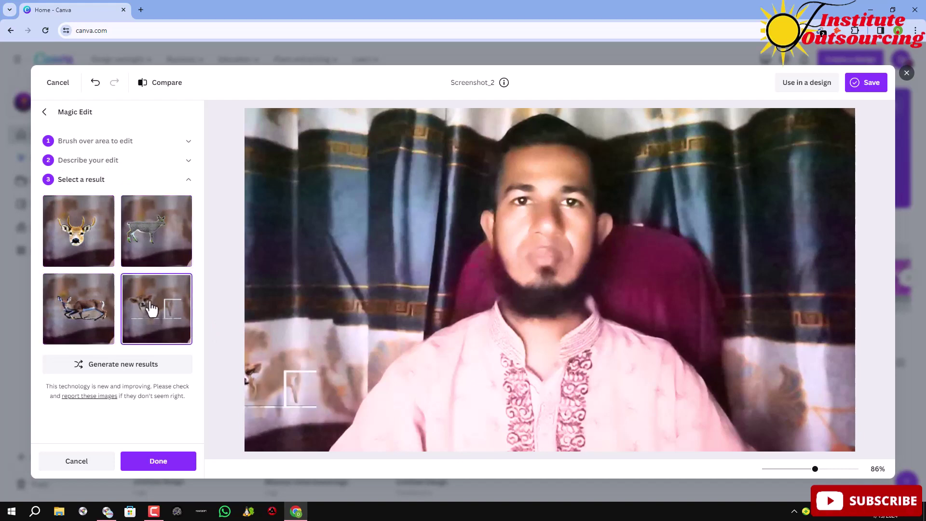
left_click(157, 251)
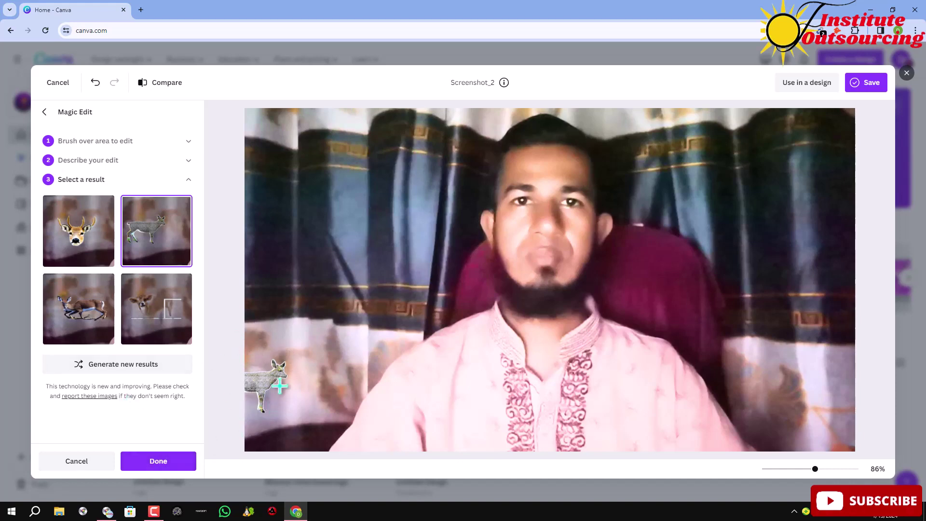
left_click(90, 465)
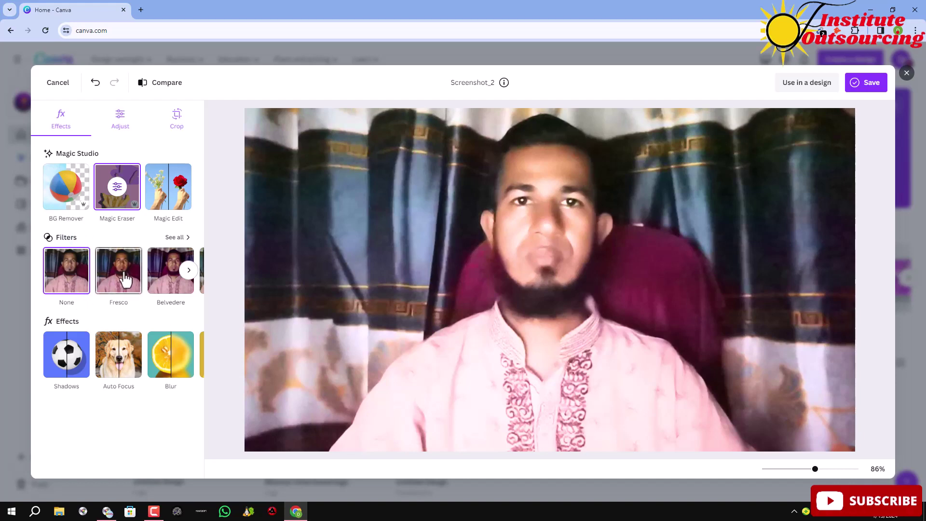
Step: Try the Belvedere filter on the photo and set the filter back to None
left_click(171, 278)
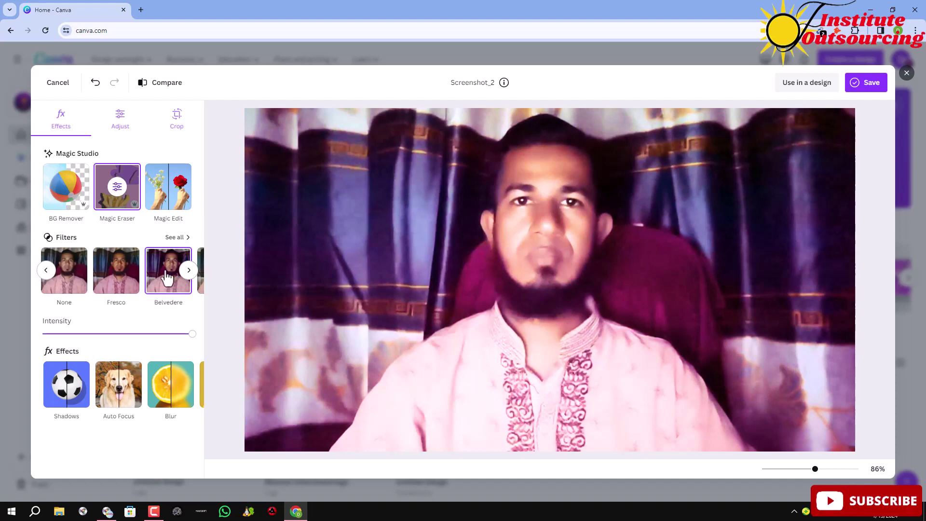
left_click(71, 283)
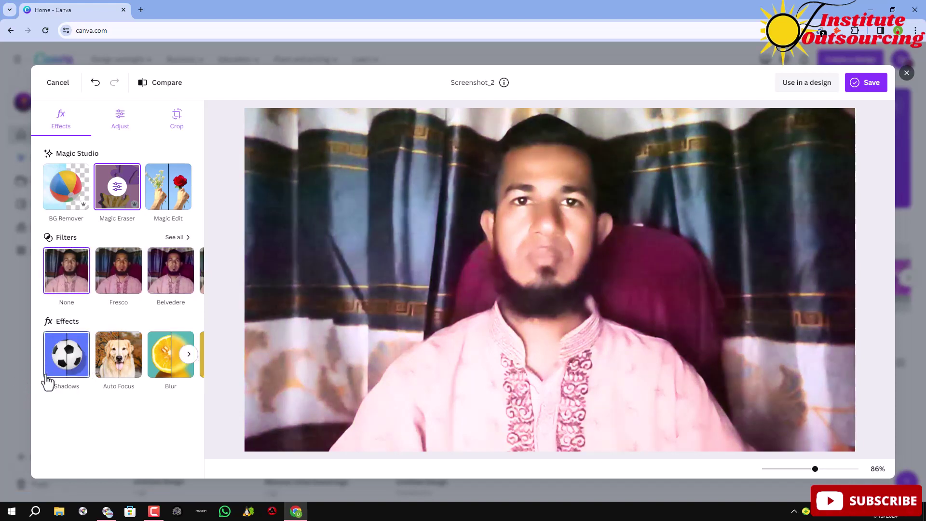
Step: Try blurring the left curtain and the face with brush size 55 and intensity 34, and remove the blur
left_click(170, 354)
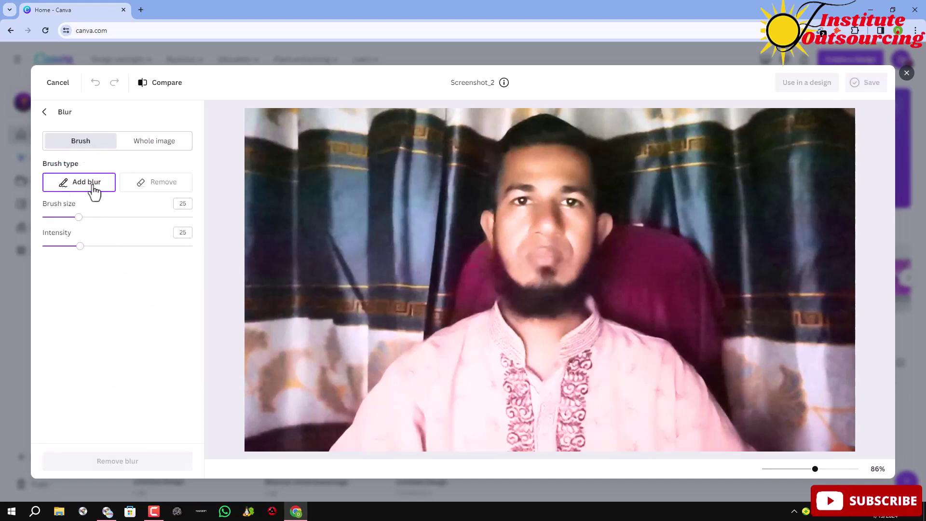
mouse_move(78, 218)
left_mouse_down()
mouse_move(145, 234)
mouse_move(85, 238)
mouse_move(126, 236)
left_mouse_up()
left_click_drag(79, 254, 149, 255)
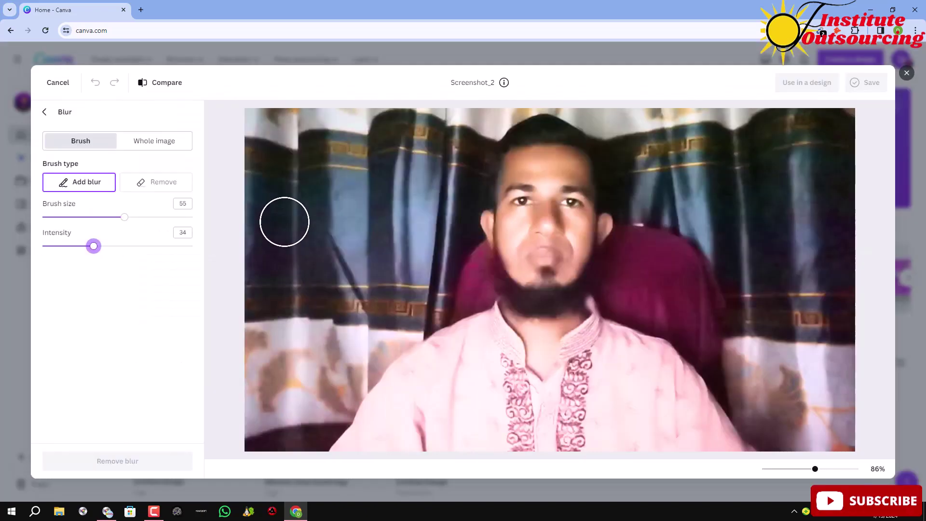
mouse_move(269, 177)
left_mouse_down()
mouse_move(273, 217)
mouse_move(345, 227)
mouse_move(301, 161)
mouse_move(299, 218)
mouse_move(331, 207)
mouse_move(306, 196)
mouse_move(308, 233)
mouse_move(288, 234)
left_mouse_up()
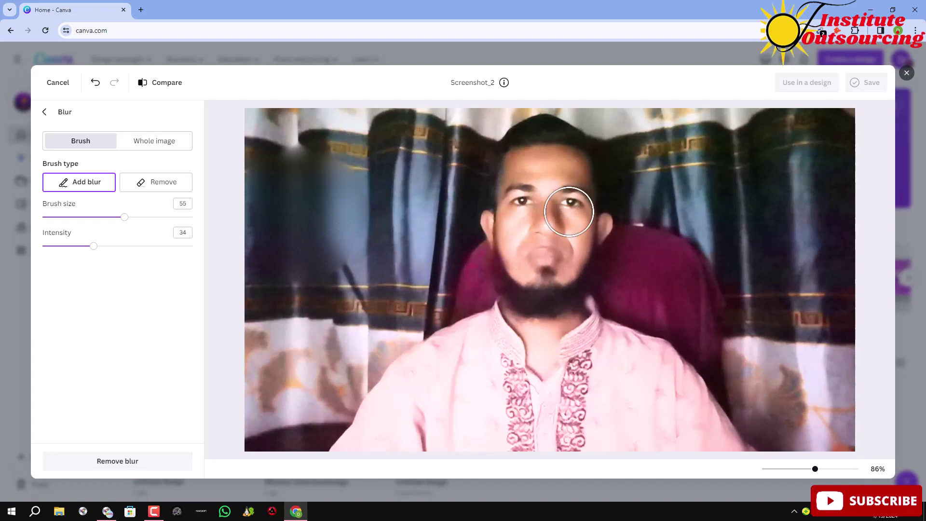
mouse_move(545, 188)
left_mouse_down()
mouse_move(572, 258)
mouse_move(552, 271)
mouse_move(512, 205)
mouse_move(522, 188)
mouse_move(539, 184)
mouse_move(589, 201)
mouse_move(585, 231)
mouse_move(537, 264)
mouse_move(522, 252)
mouse_move(526, 224)
mouse_move(537, 252)
left_mouse_up()
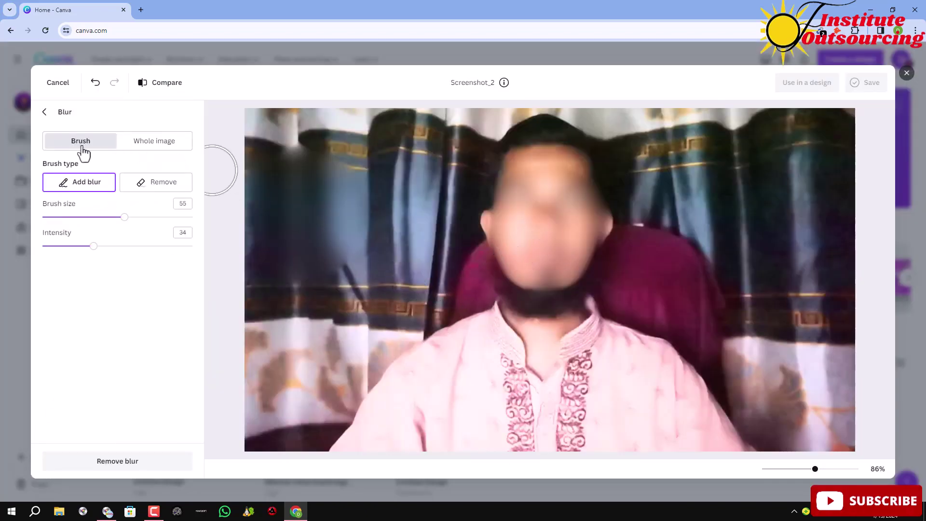
left_click(118, 462)
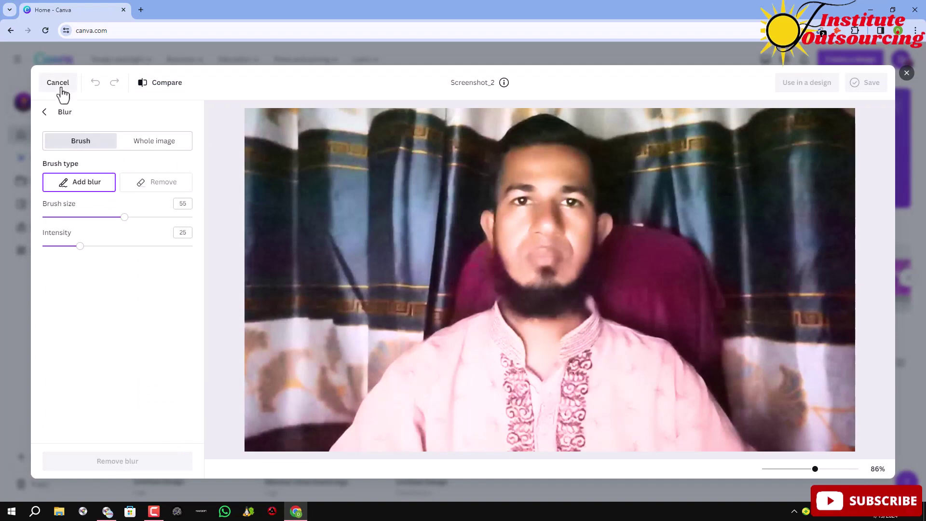
left_click(44, 111)
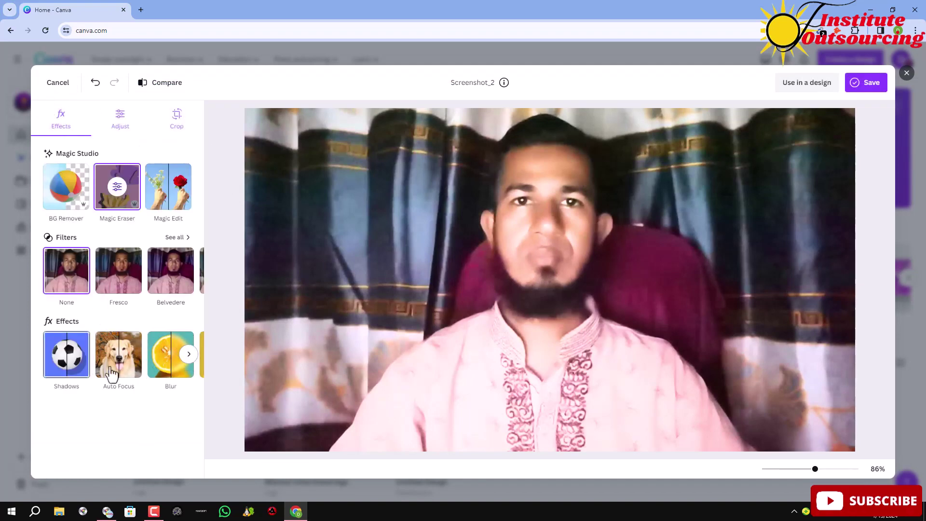
Step: Try the Drop and Outline shadows on the photo and apply the Glow shadow
left_click(189, 355)
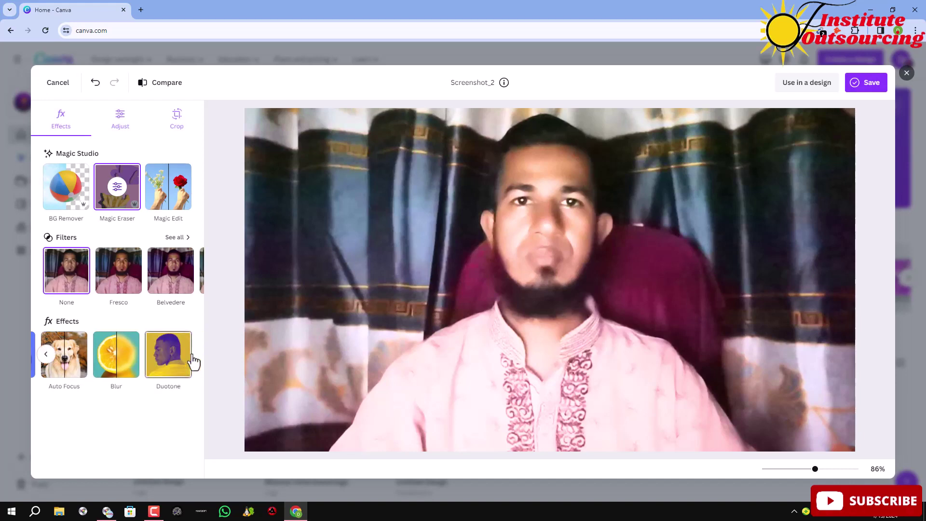
left_click(47, 356)
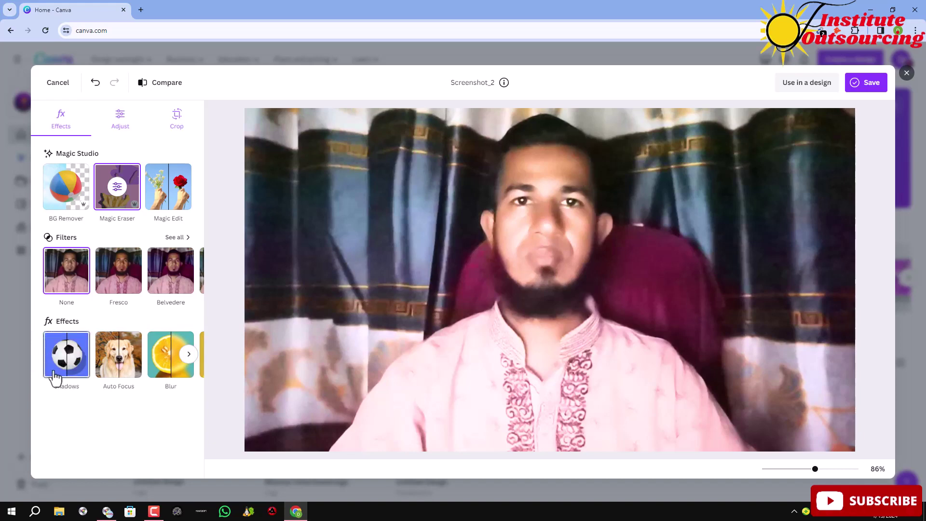
left_click(65, 356)
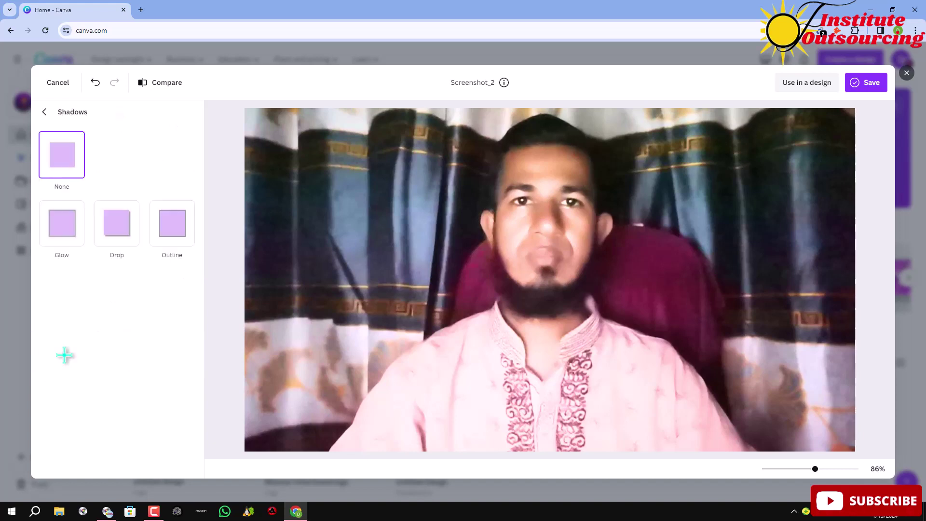
left_click(119, 238)
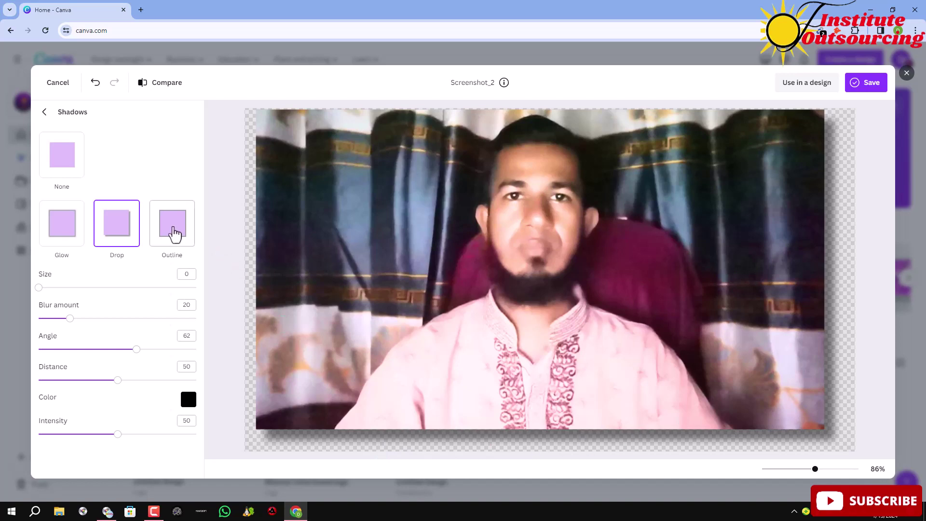
left_click(172, 232)
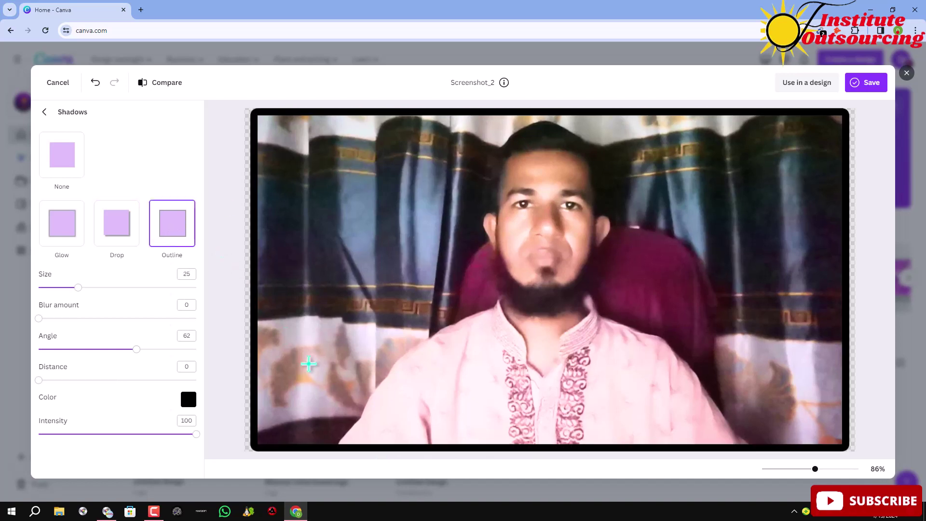
left_click(63, 229)
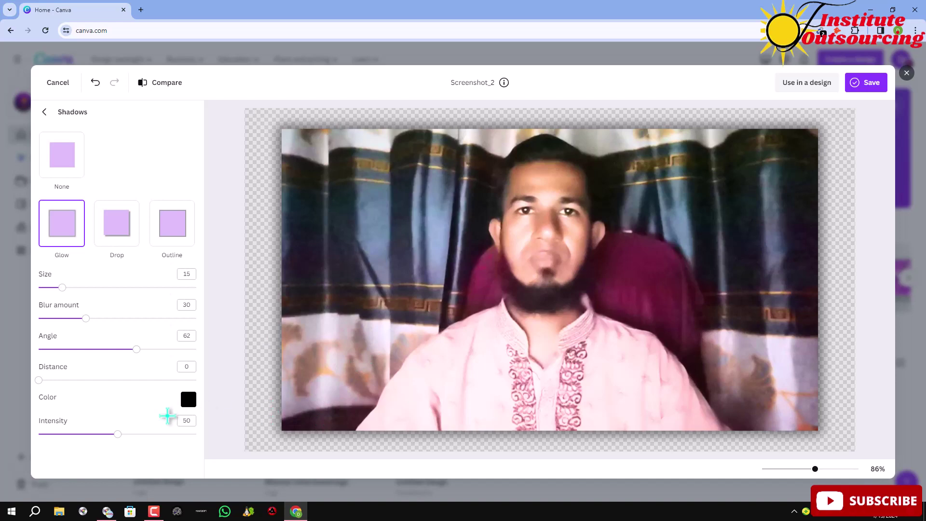
Step: Try red, magenta, green and blue as the glow color and set it back to black, #000000
left_click(188, 405)
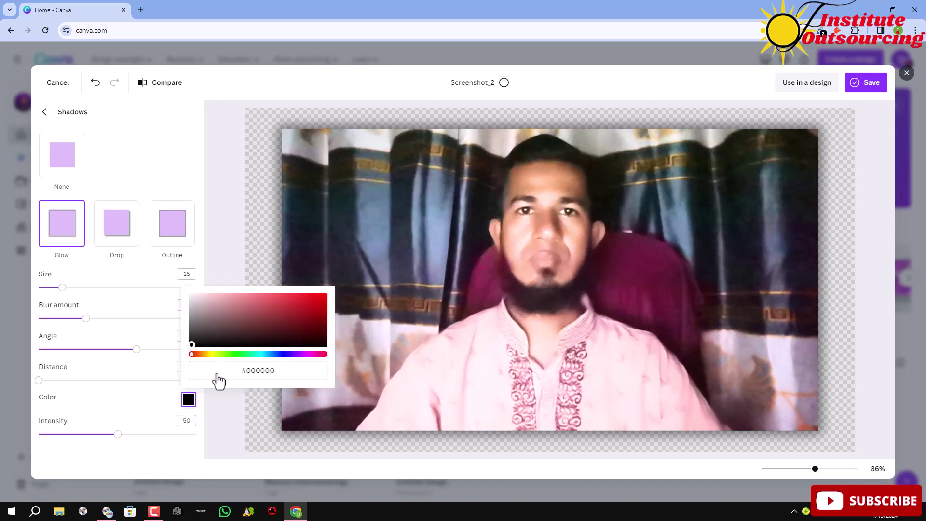
left_click(314, 300)
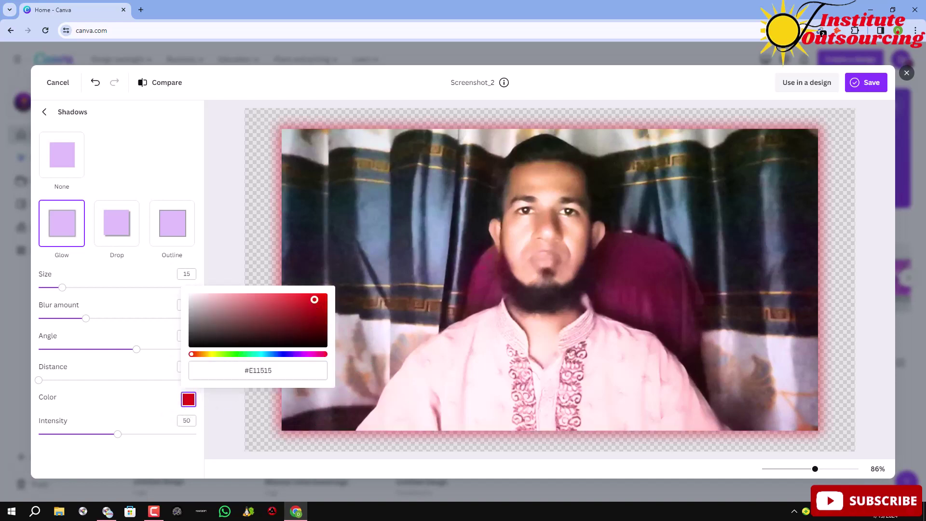
left_click(303, 305)
left_click(310, 354)
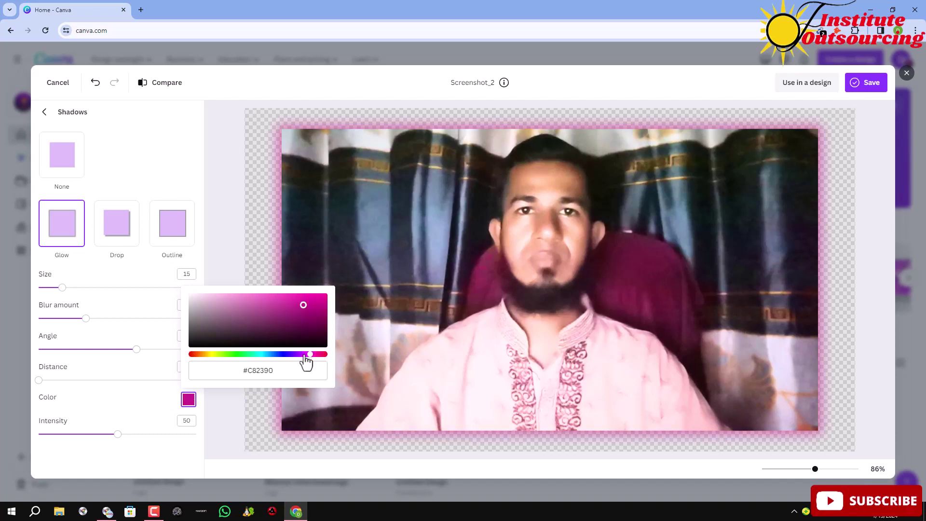
left_click(246, 354)
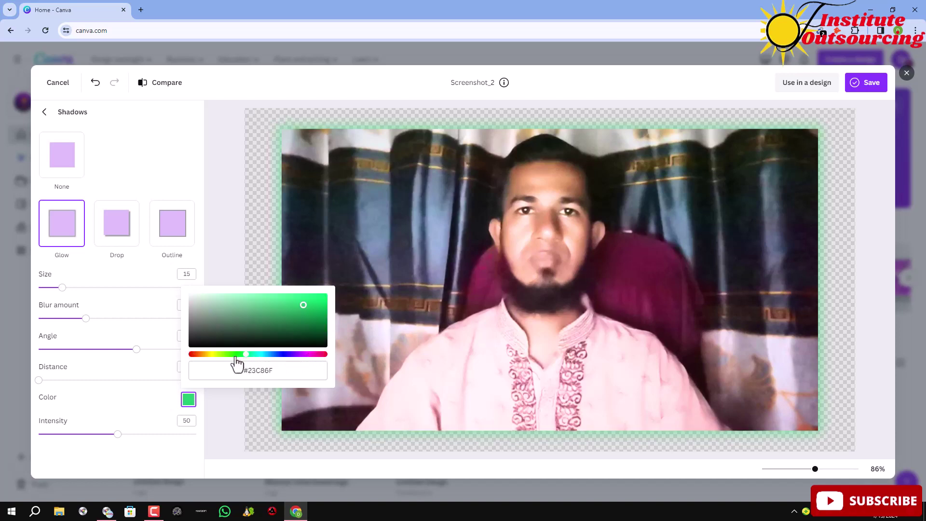
left_click_drag(316, 312, 318, 298)
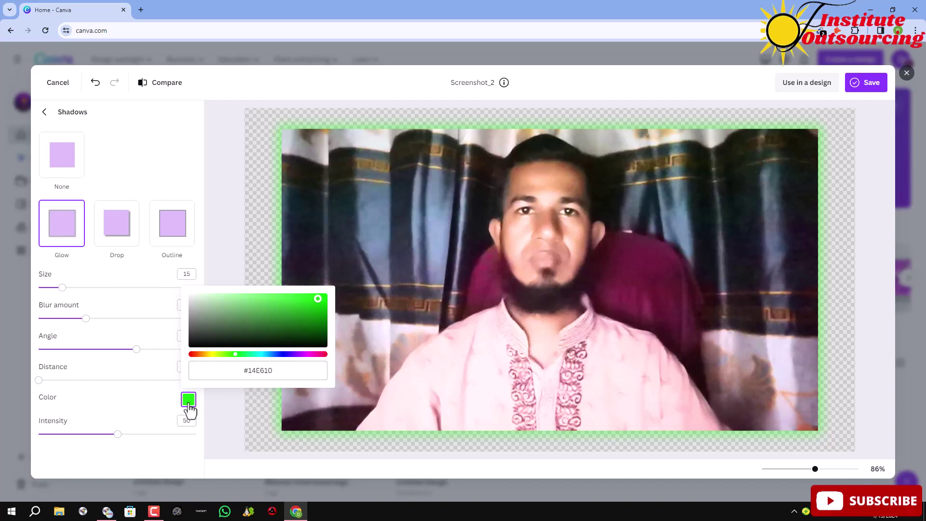
left_click(279, 354)
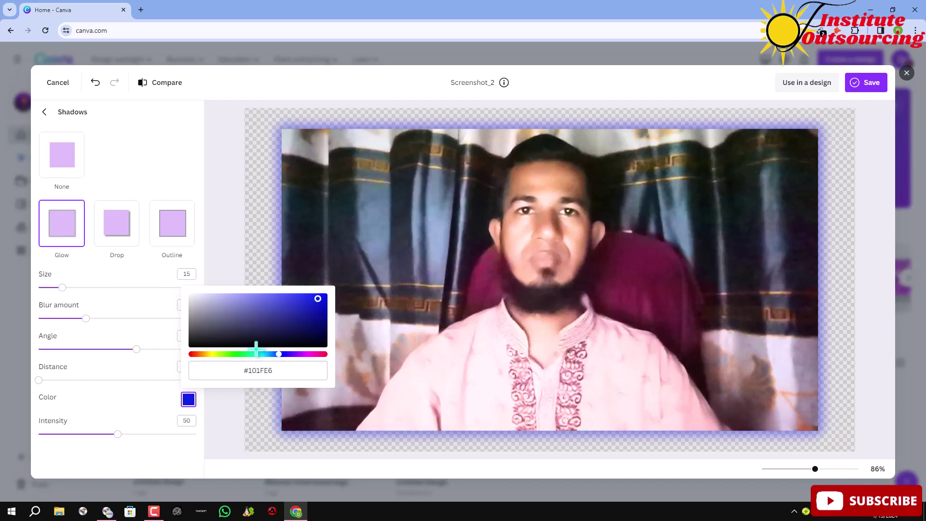
left_click_drag(255, 344, 187, 356)
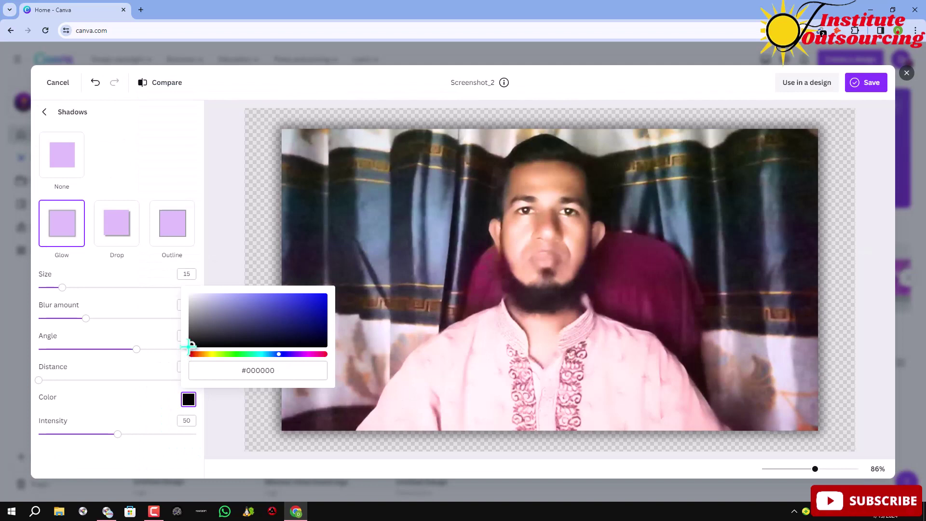
left_click(217, 237)
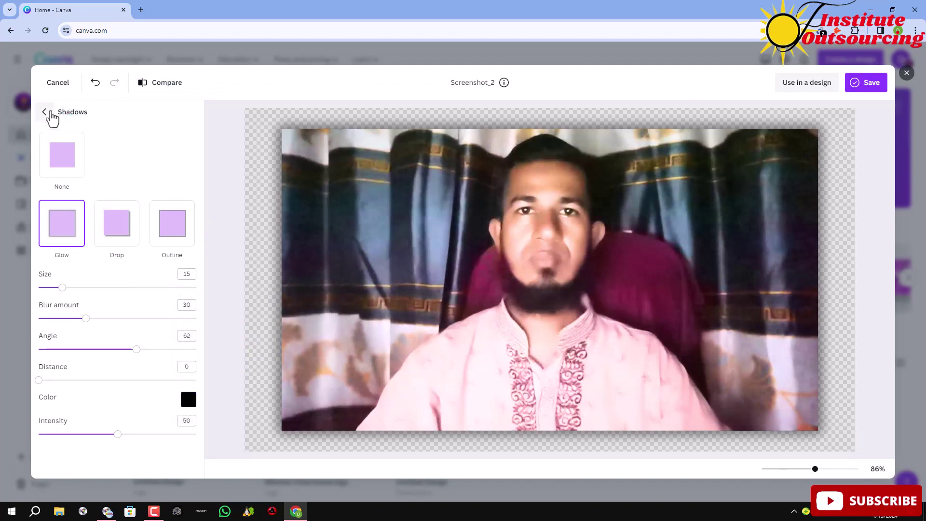
Step: Leave the shadow settings and close the photo editor, discarding all changes to the portrait
left_click(45, 112)
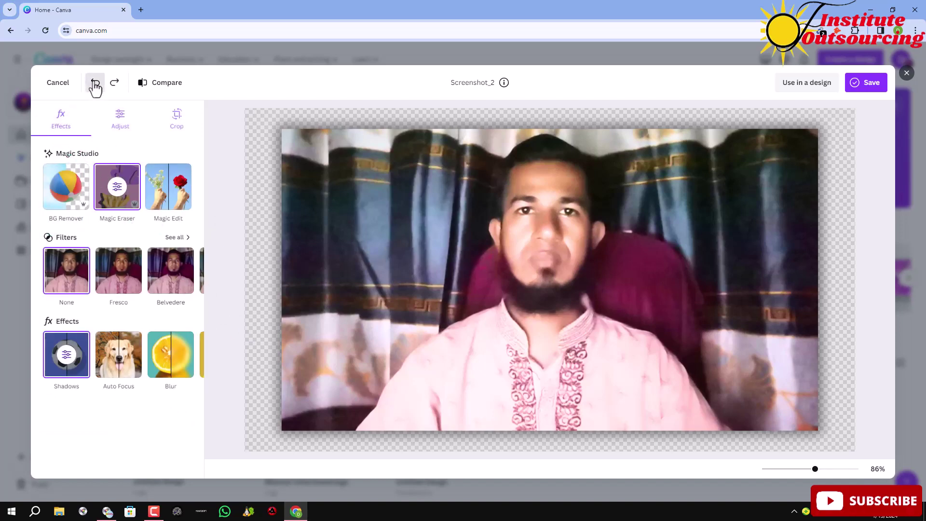
left_click(56, 82)
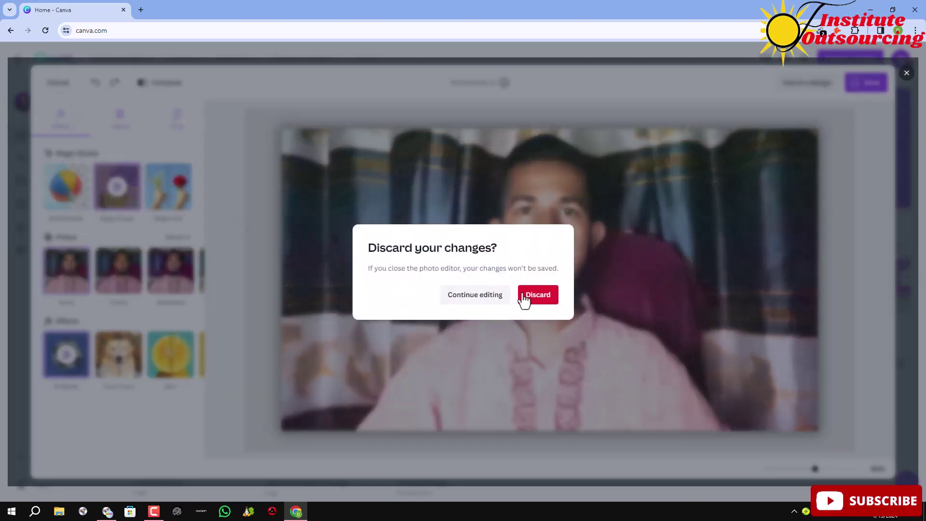
left_click(531, 299)
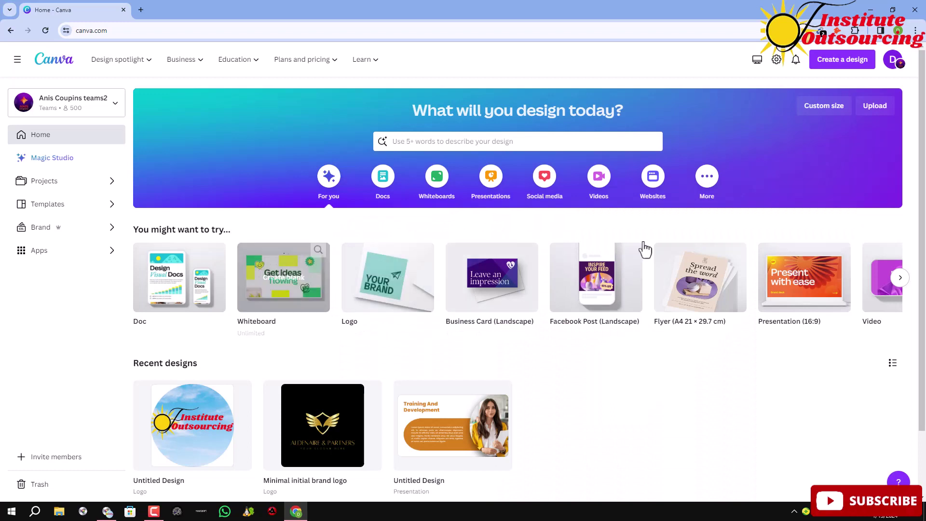
Step: Upload Screenshot_2.jpg from the Images folder and open it in the photo editor
left_click(876, 108)
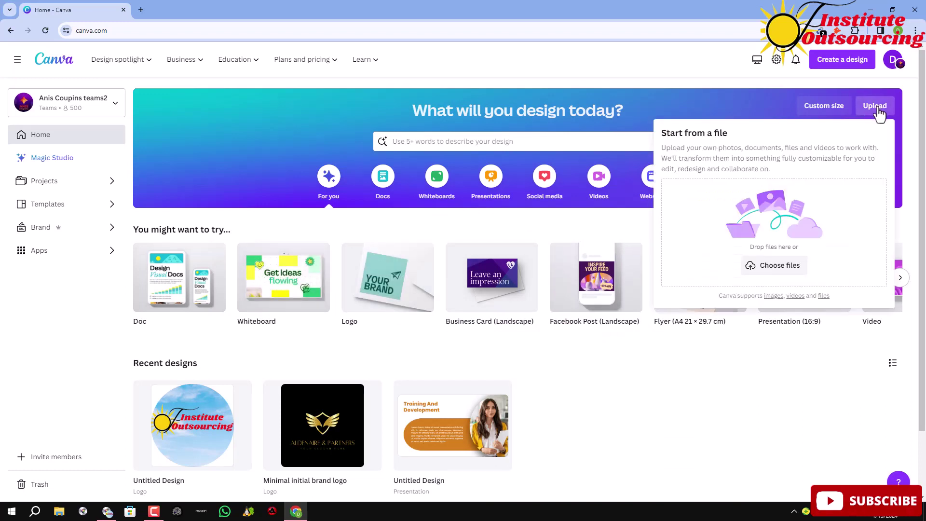
left_click(775, 270)
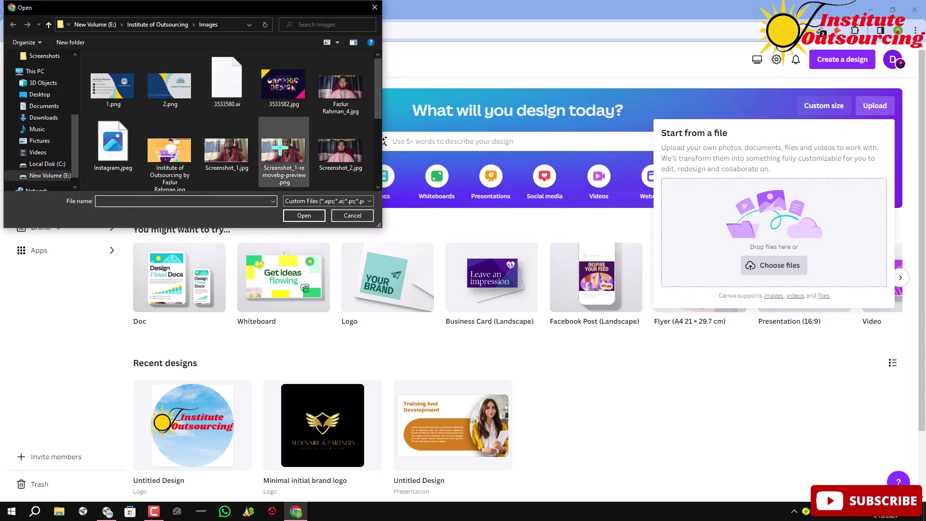
left_click(335, 152)
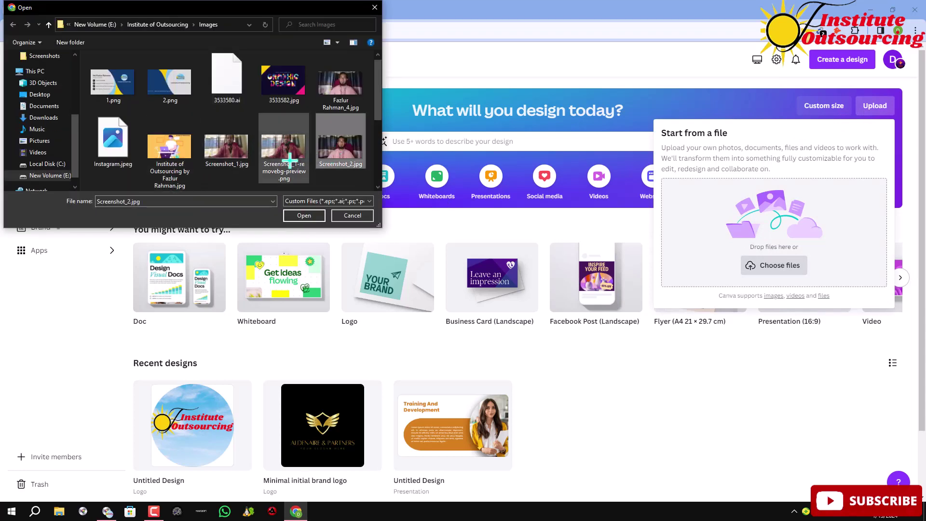
left_click(304, 215)
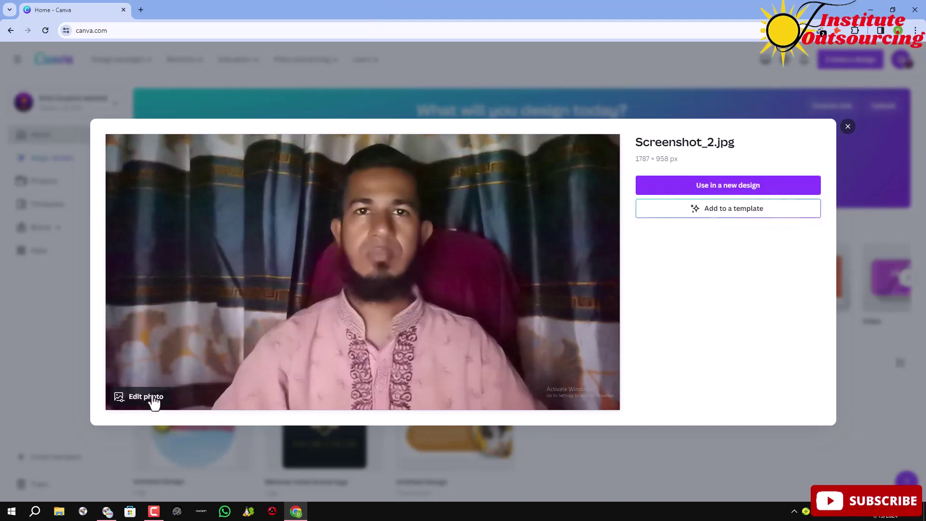
key("Escape")
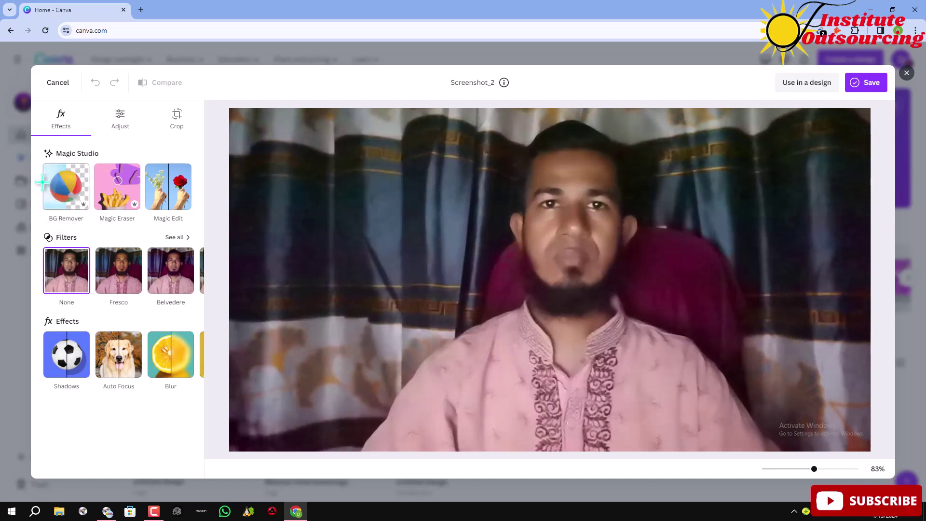
Step: Remove the portrait's background with BG Remover and use the cutout in a new design
left_click(71, 195)
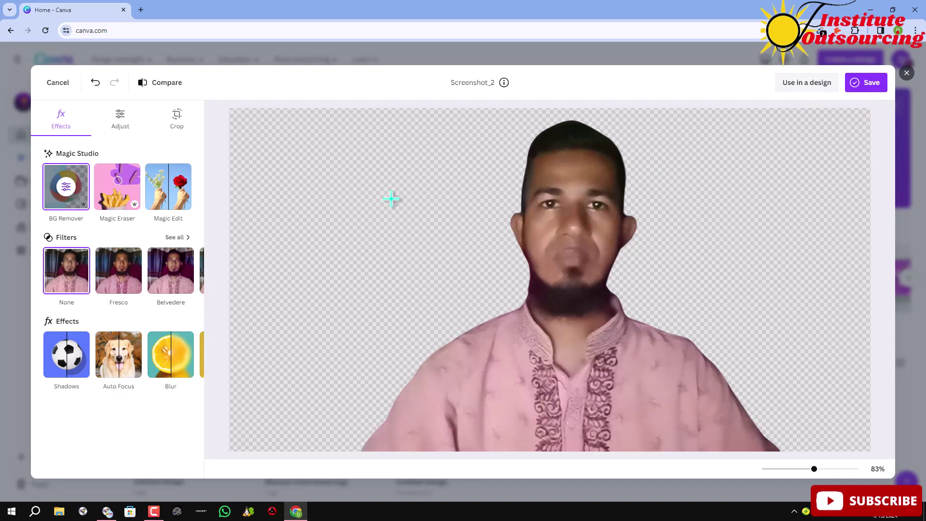
left_click(814, 89)
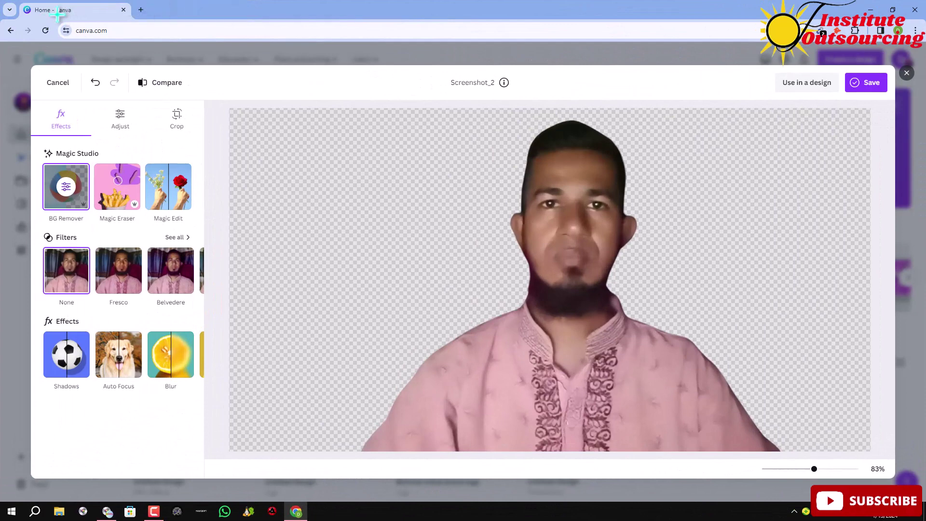
Step: Download the background-free portrait to the computer and dismiss the browser's download notice
left_click(868, 85)
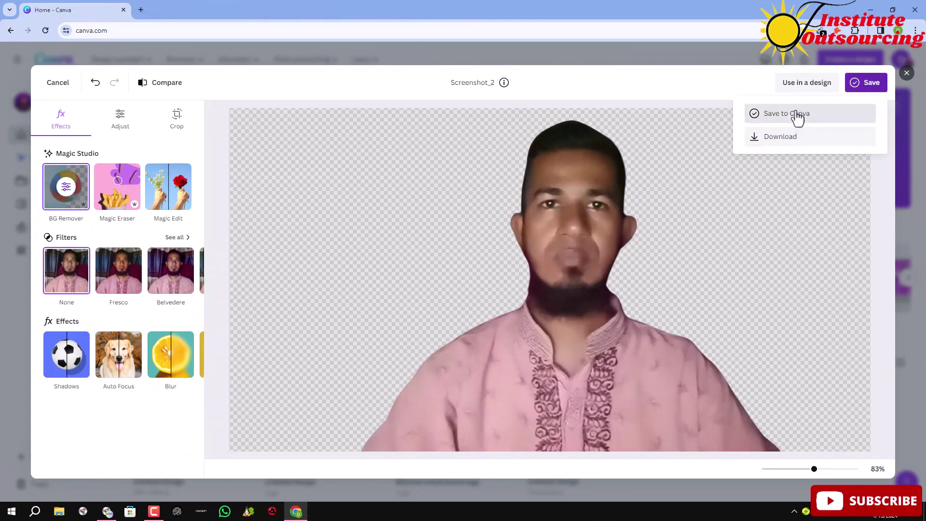
left_click(800, 144)
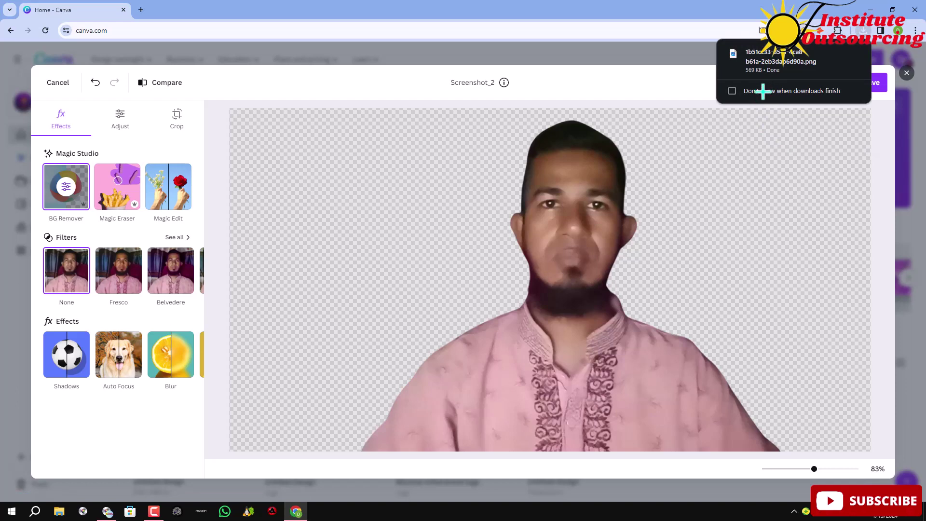
mouse_move(777, 55)
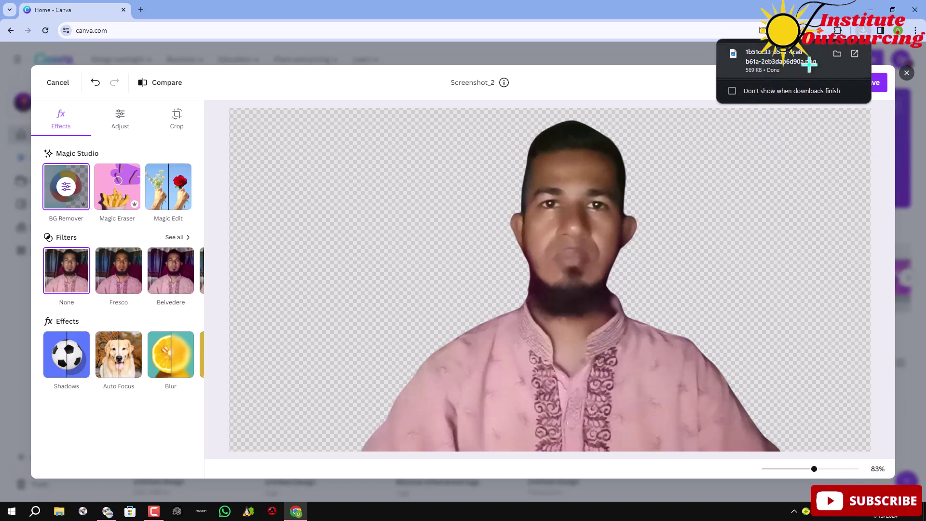
left_click(167, 439)
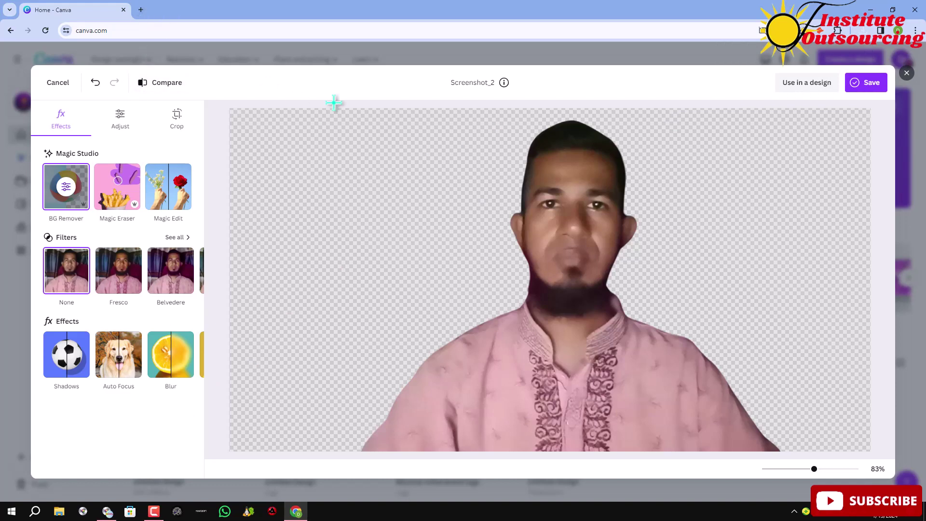
Step: Open a blank browser tab, return to the Canva tab and close the photo editor, discarding the edits
left_click(141, 9)
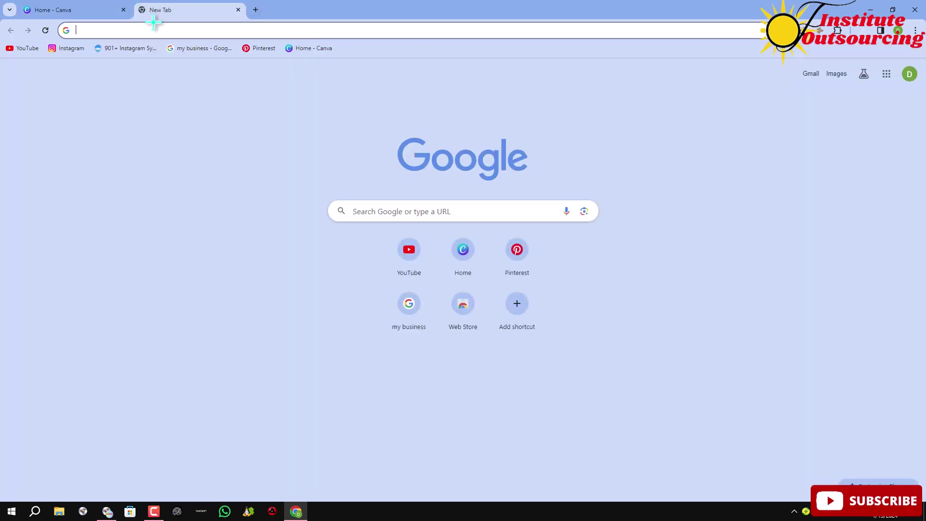
left_click(82, 7)
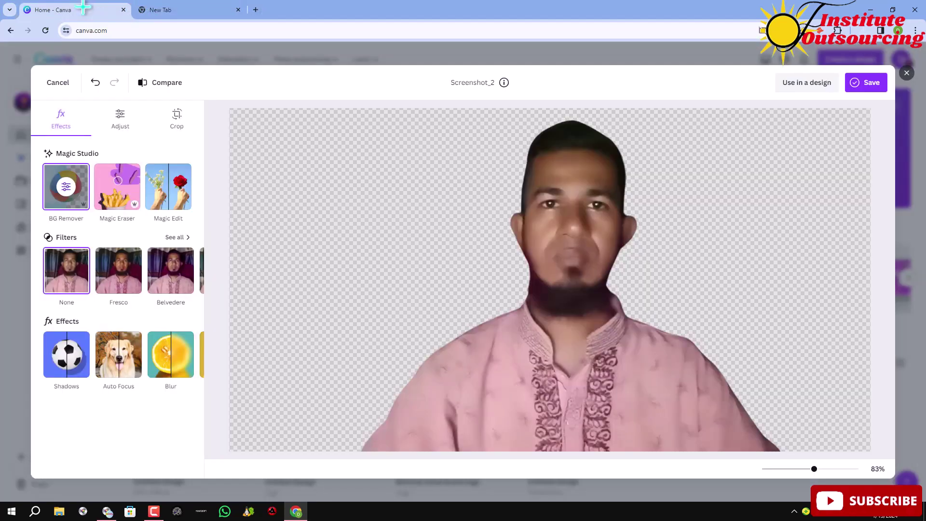
left_click(55, 80)
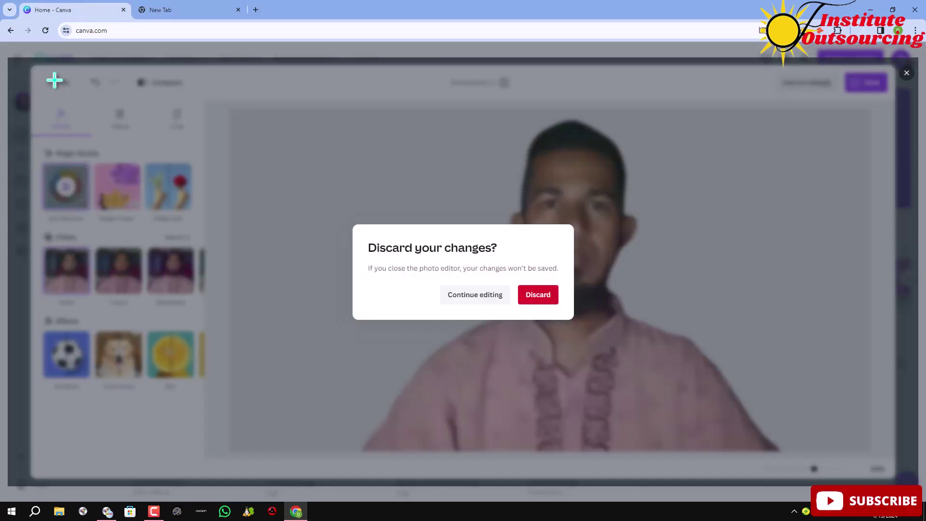
left_click(536, 296)
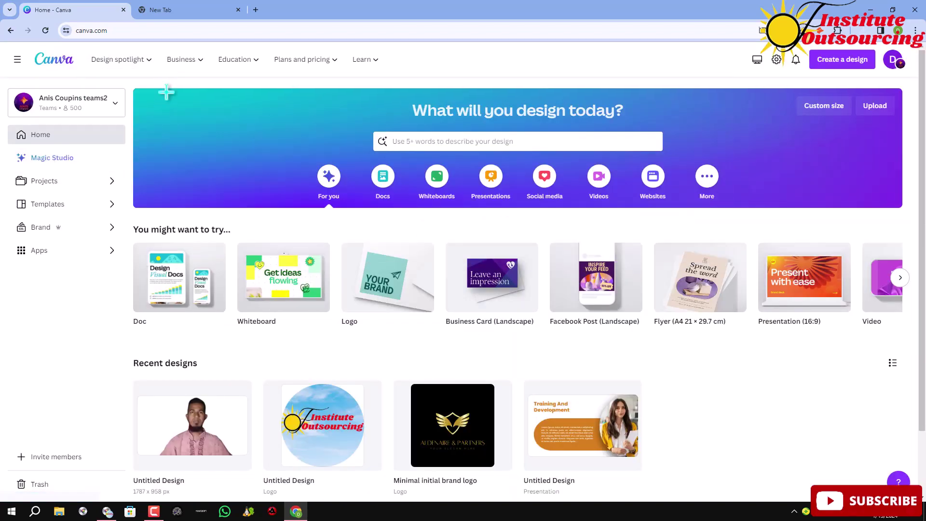
Step: Look through the suggested design types and create a blank Facebook Post (Landscape) design
left_click(845, 61)
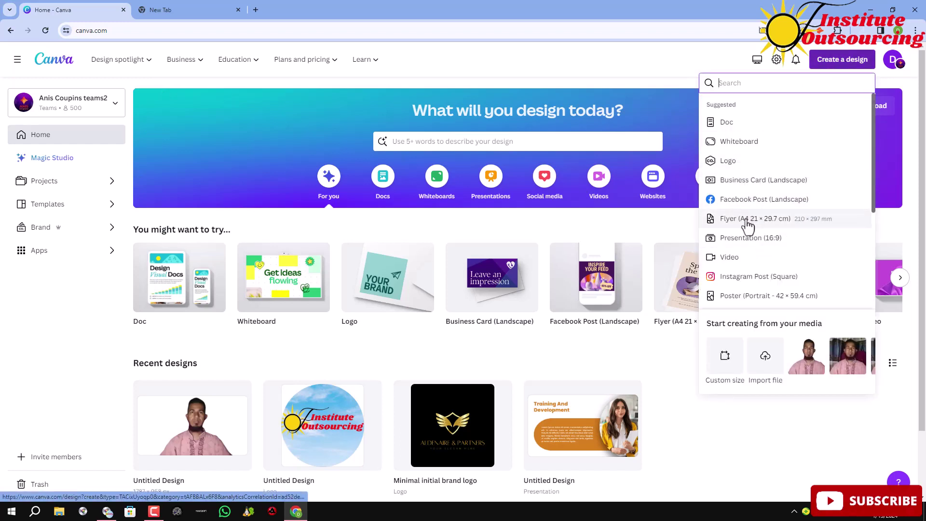
scroll(752, 280, "down", 2)
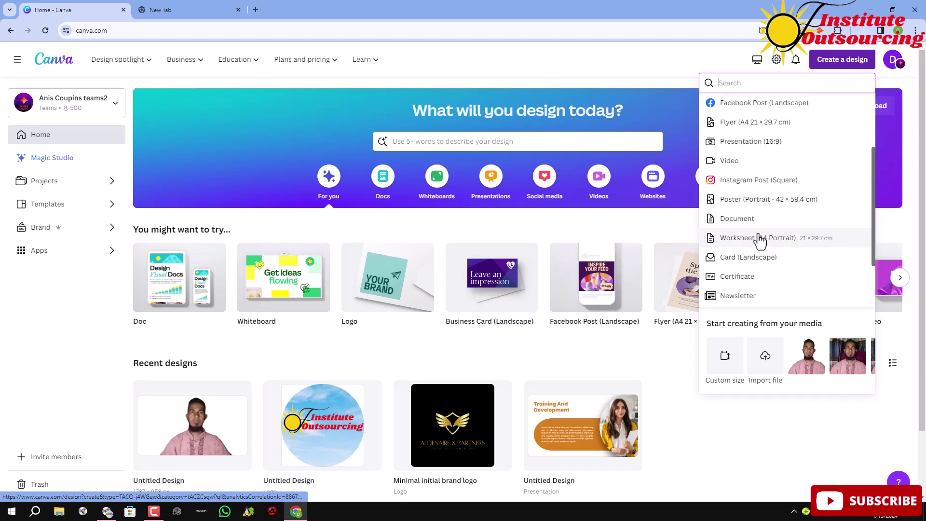
scroll(755, 262, "down", 2)
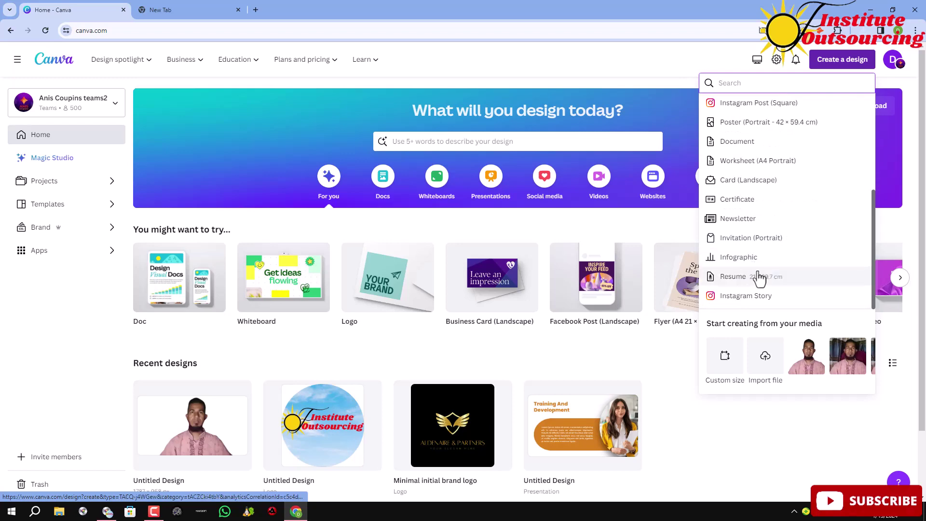
scroll(759, 279, "down", 2)
scroll(762, 275, "up", 3)
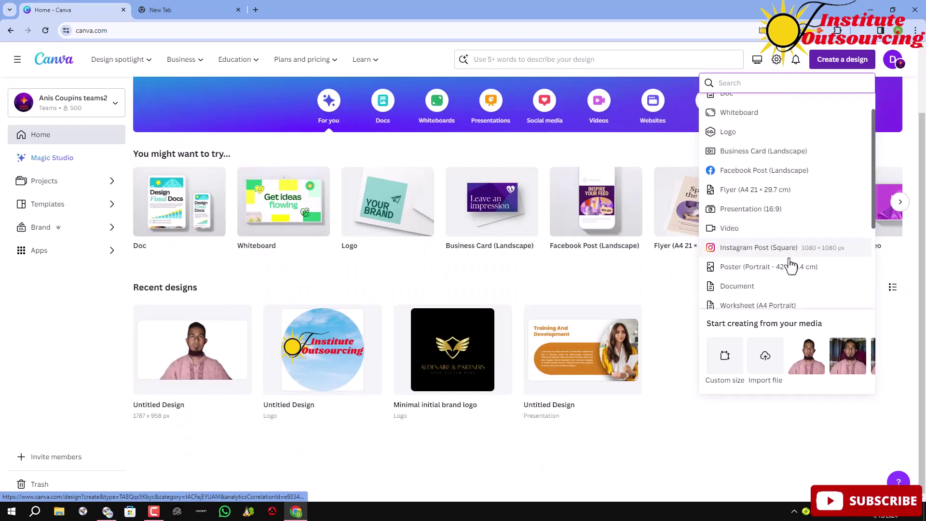
left_click(741, 175)
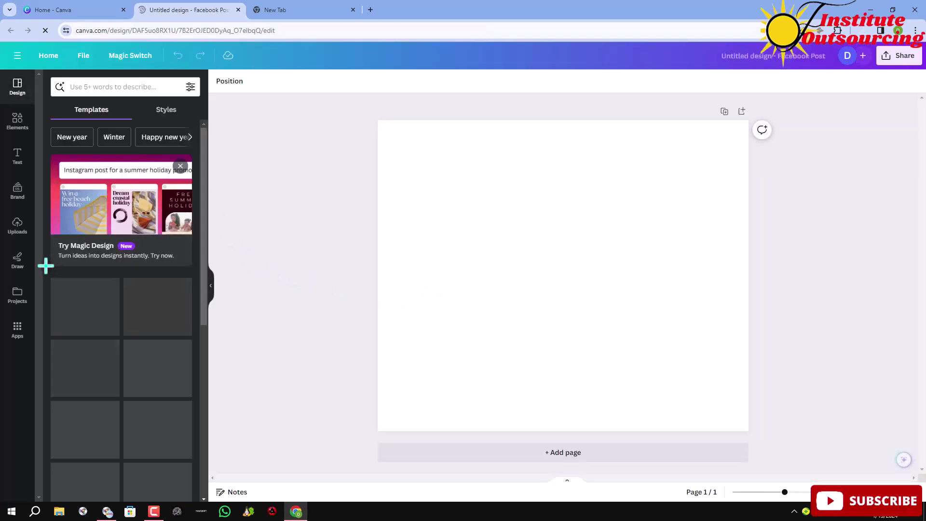
Step: Place the background-free portrait from the uploads on the page, try it at the bottom edge and centre, and delete it
left_click(17, 228)
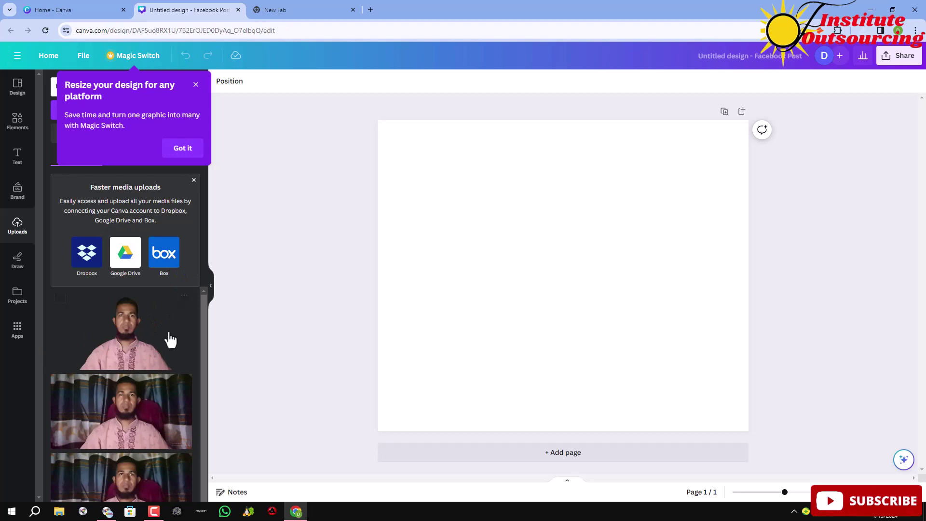
left_click(124, 344)
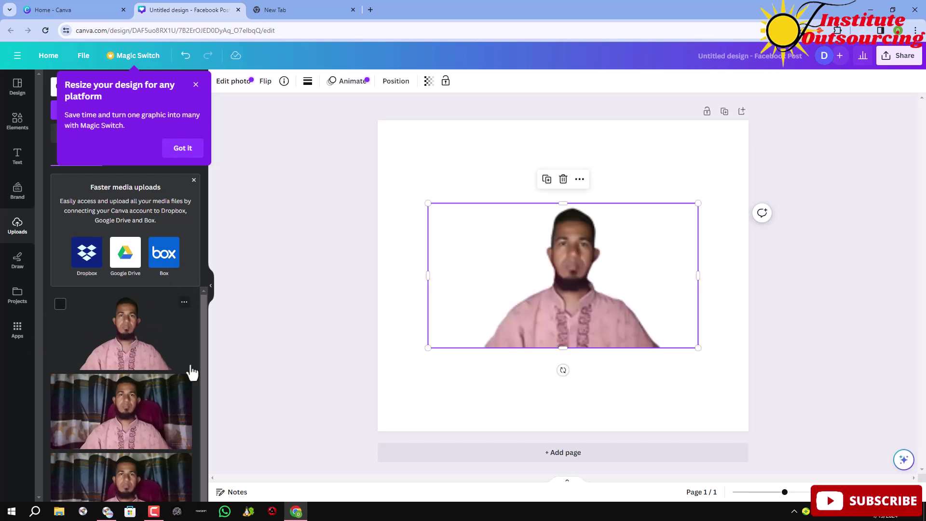
left_click_drag(524, 336, 505, 420)
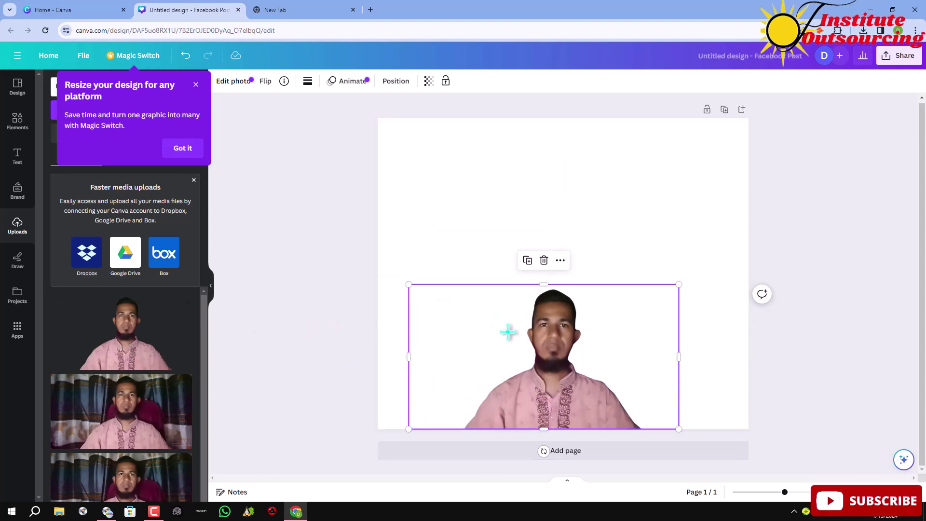
left_click_drag(523, 348, 528, 276)
left_click(407, 270)
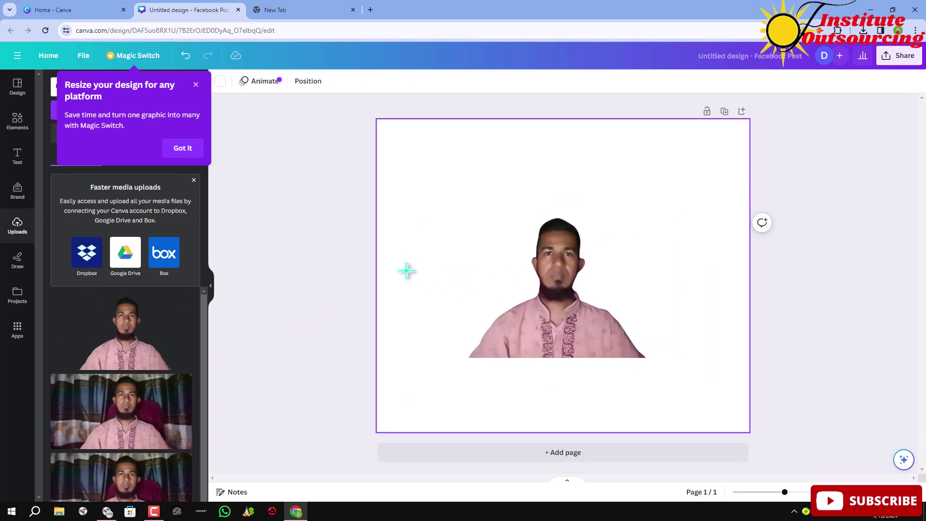
left_click(542, 289)
left_click(548, 188)
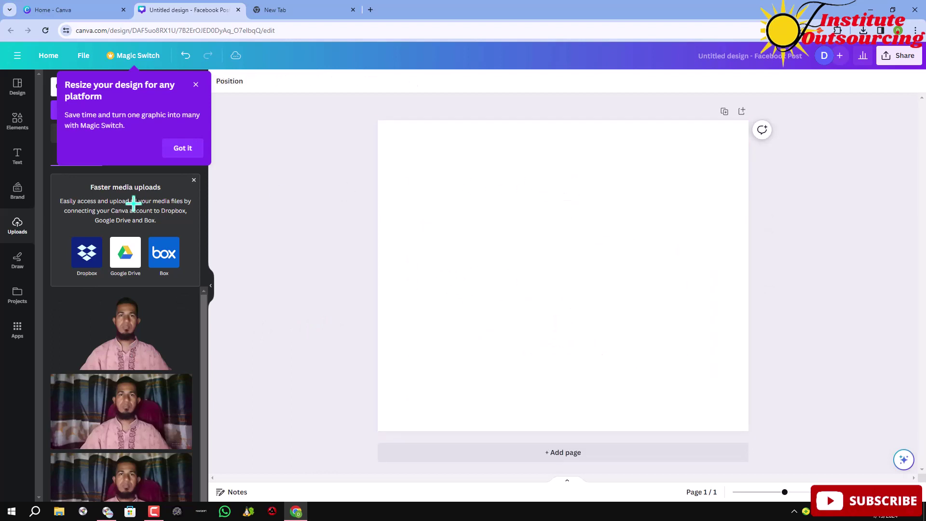
Step: Dismiss the Magic Switch tip and upload the downloaded cutout 1b51cc33-8541-4ca8-b61a-2eb3dab6d90a.png from the Downloads folder
left_click(196, 85)
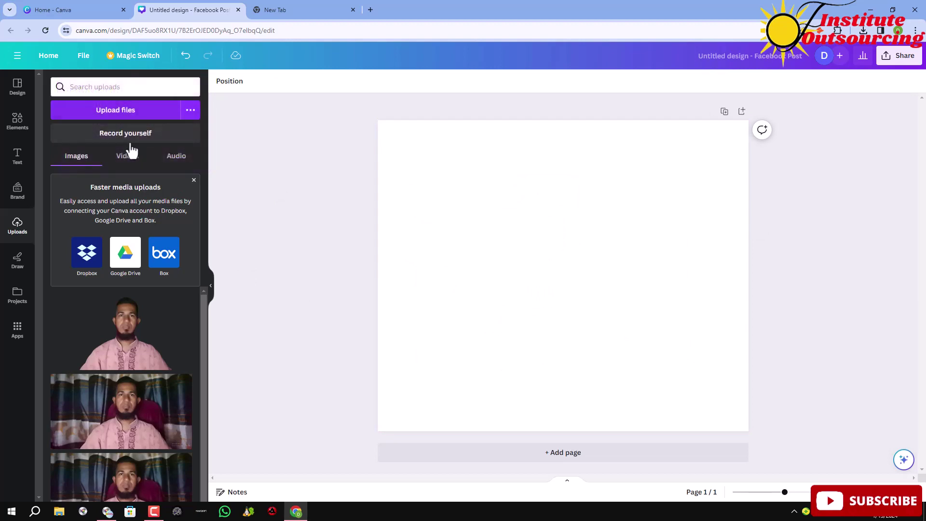
left_click(129, 115)
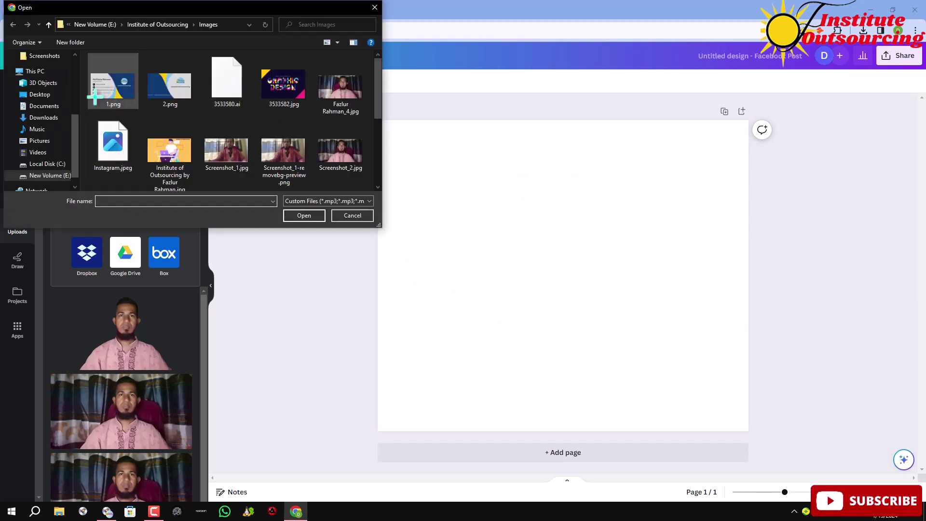
left_click(43, 119)
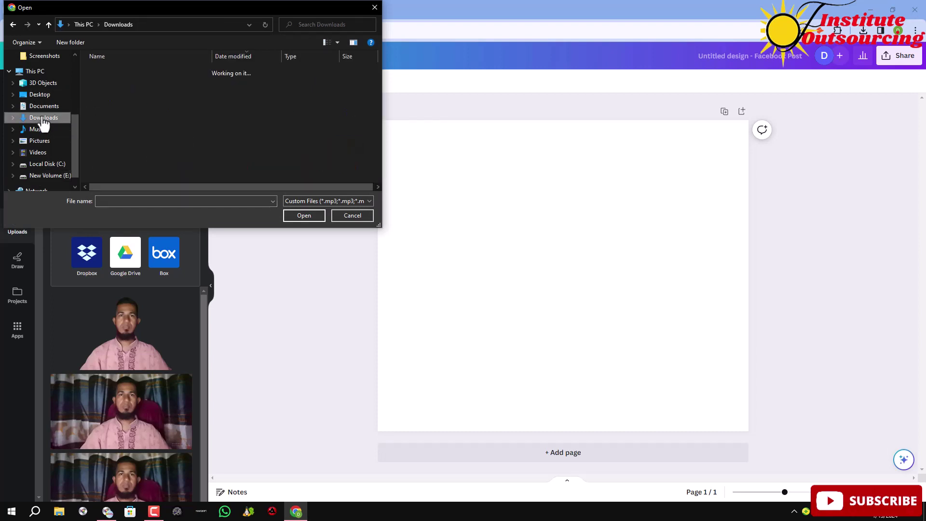
left_click(137, 83)
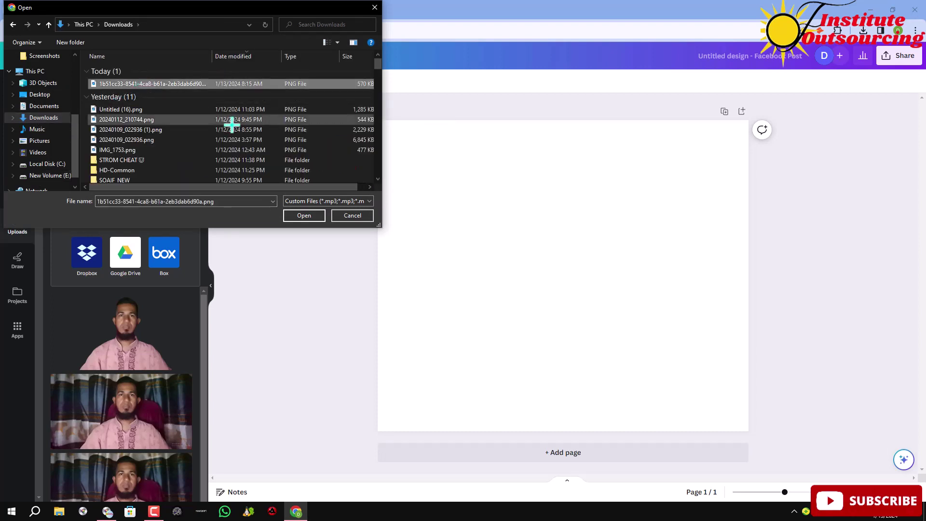
left_click(304, 216)
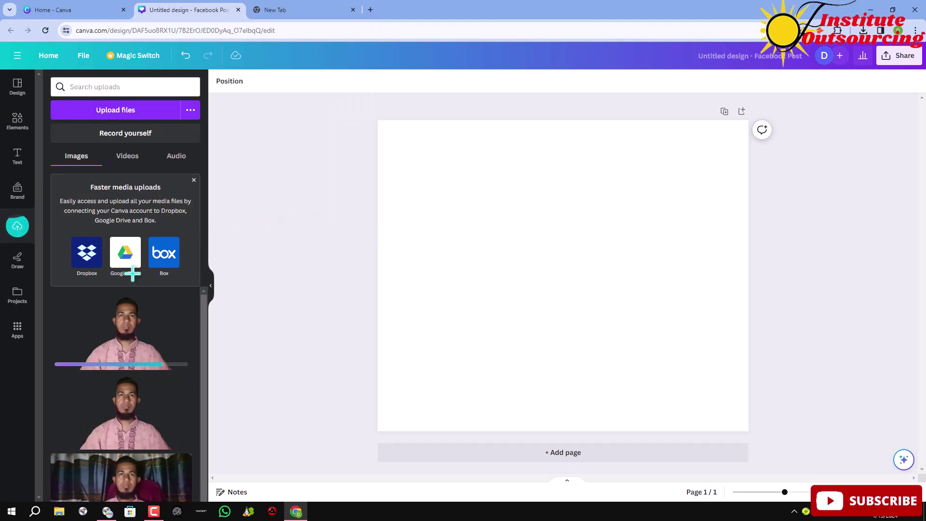
Step: Place the newly uploaded cutout at the page's bottom edge and crop the empty area on both sides of the man
left_click(128, 350)
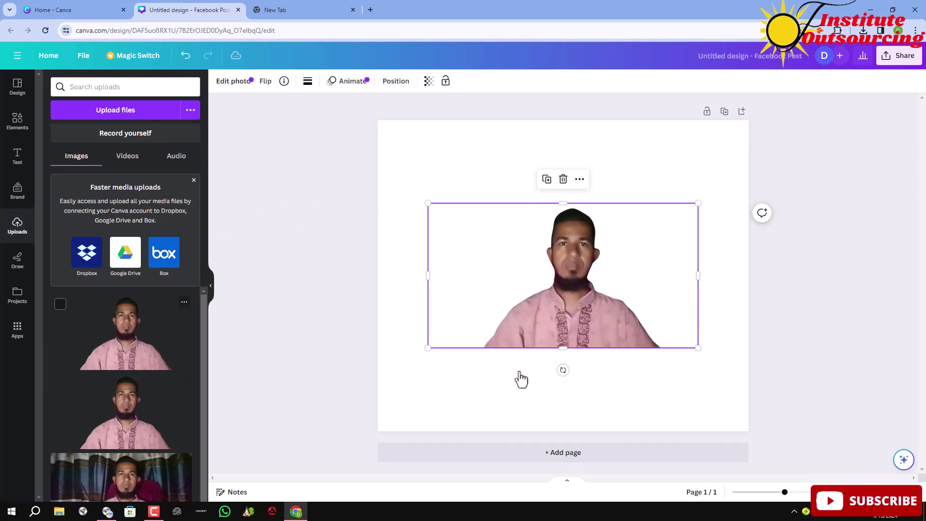
left_click_drag(520, 258, 519, 337)
left_click_drag(419, 356, 473, 361)
left_click_drag(527, 355, 529, 361)
left_click_drag(690, 364, 665, 372)
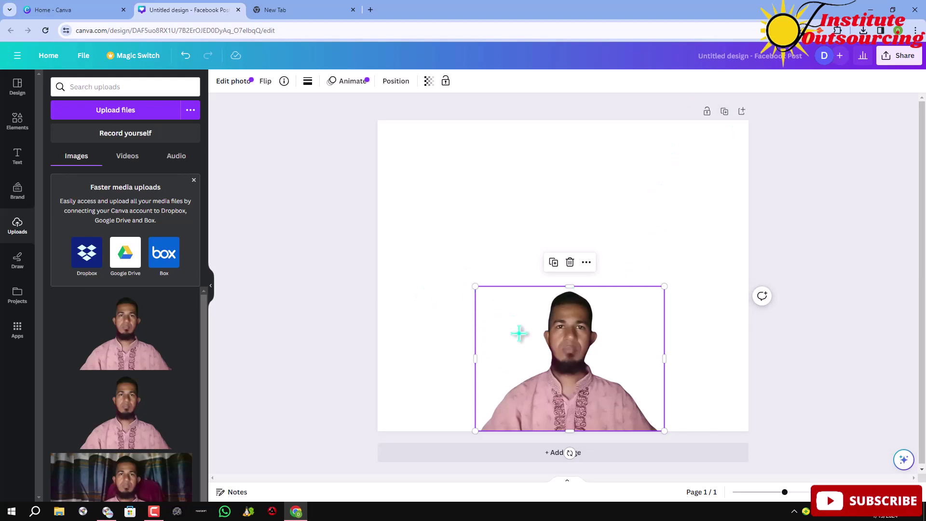
Step: Try flipping the cutout horizontally and vertically, returning it to its original orientation each time
left_click(391, 354)
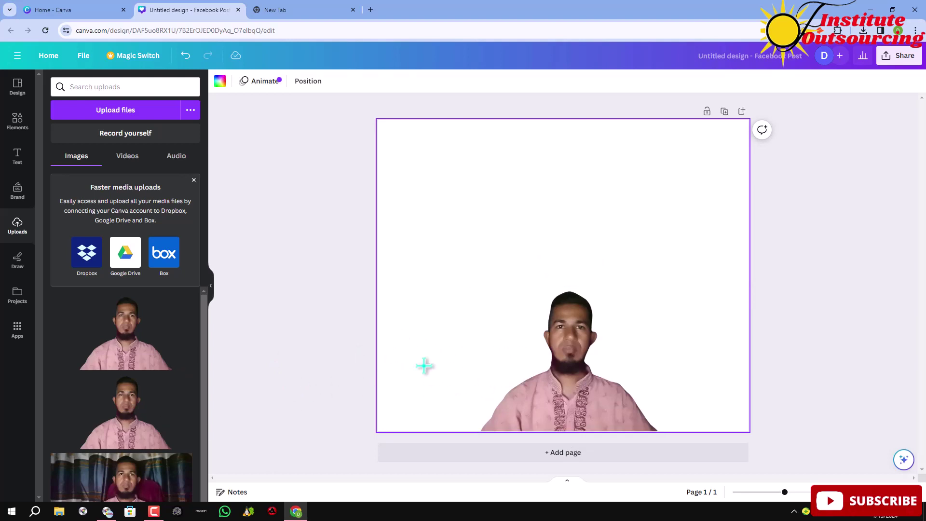
left_click(573, 397)
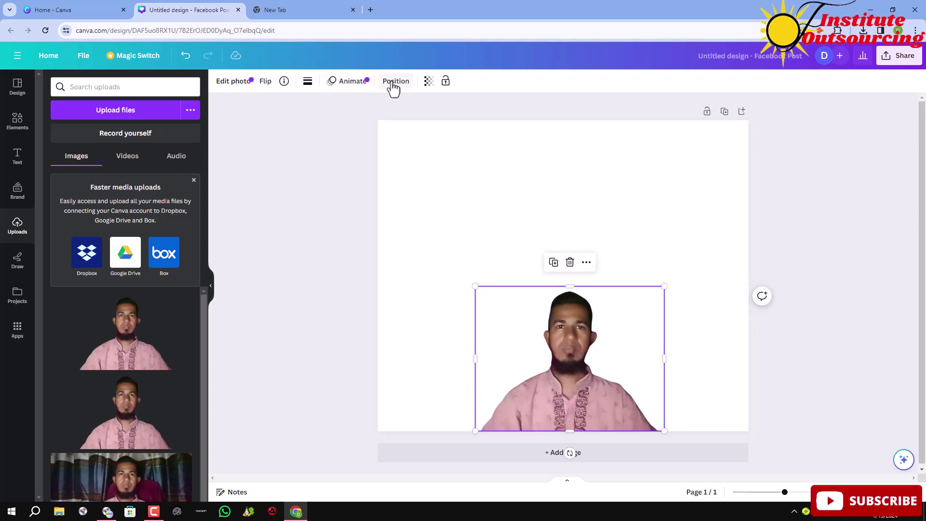
left_click(265, 82)
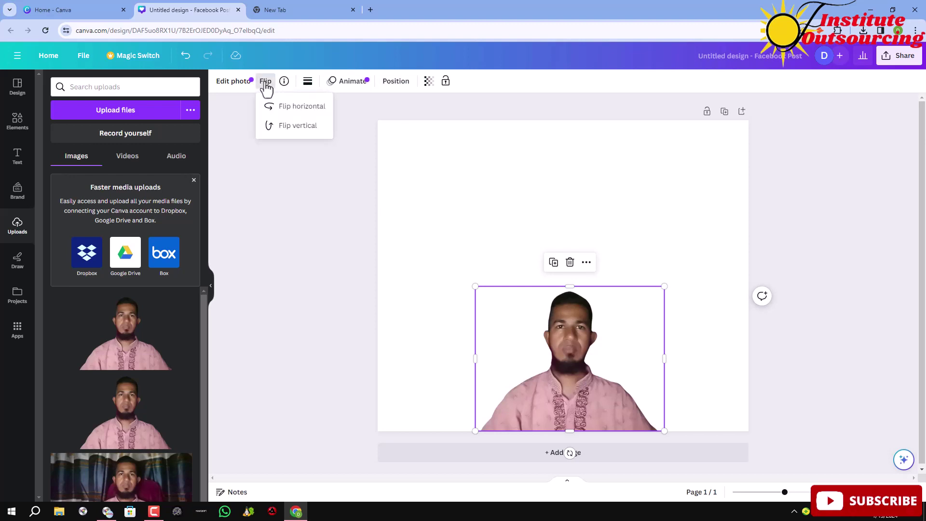
left_click(298, 107)
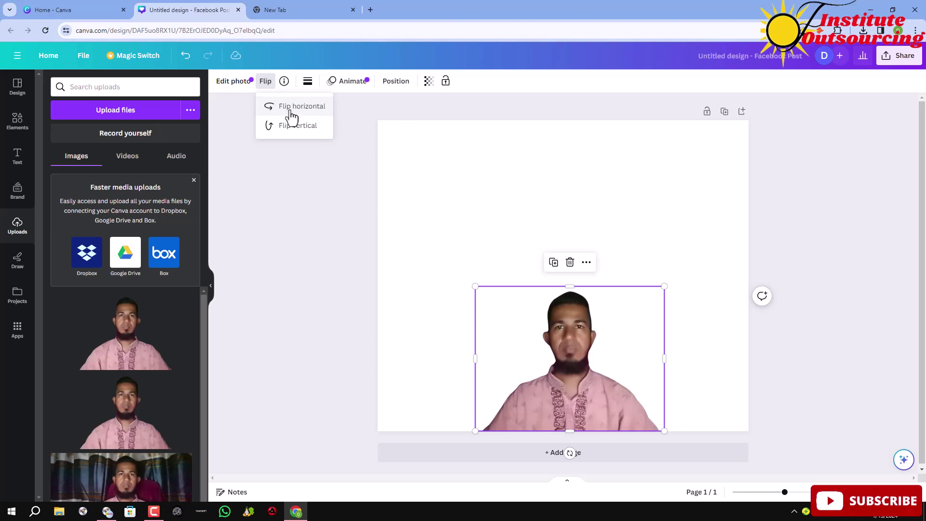
left_click(292, 107)
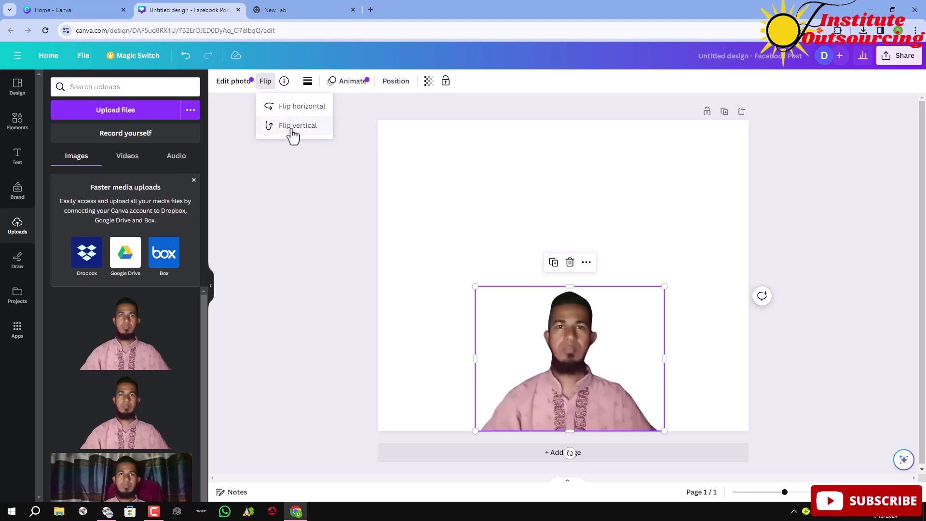
left_click(292, 128)
left_click(291, 126)
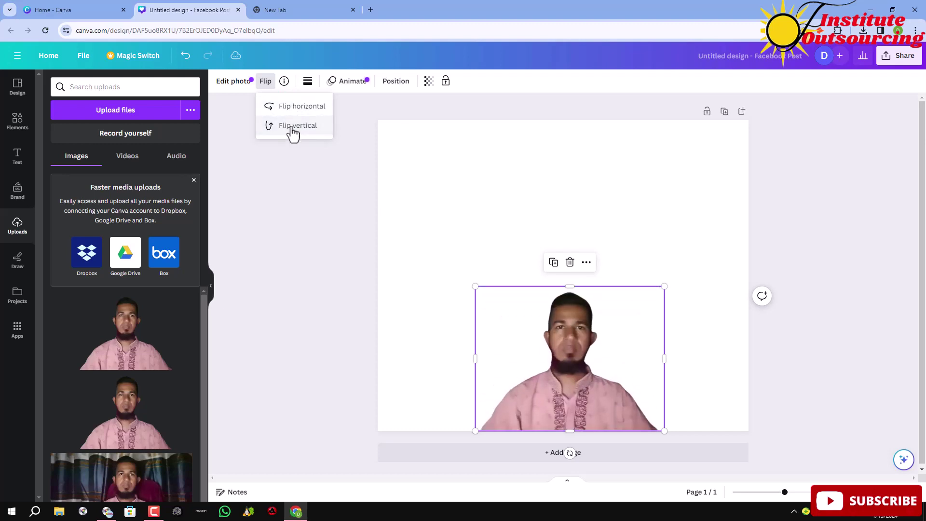
left_click(315, 270)
left_click(463, 375)
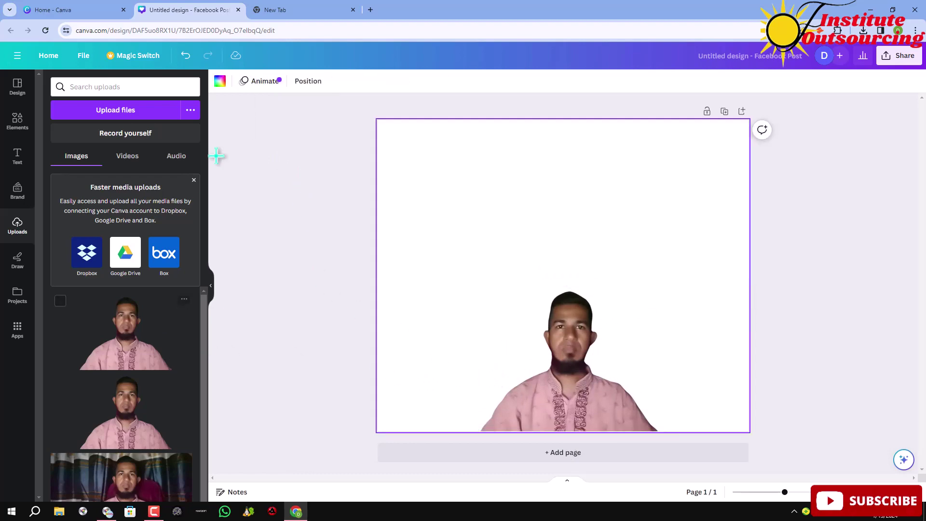
Step: Open the cutout's photo editing options, try the Fresco, Luna and Flint filters, and finish with the Belvedere filter
left_click(304, 86)
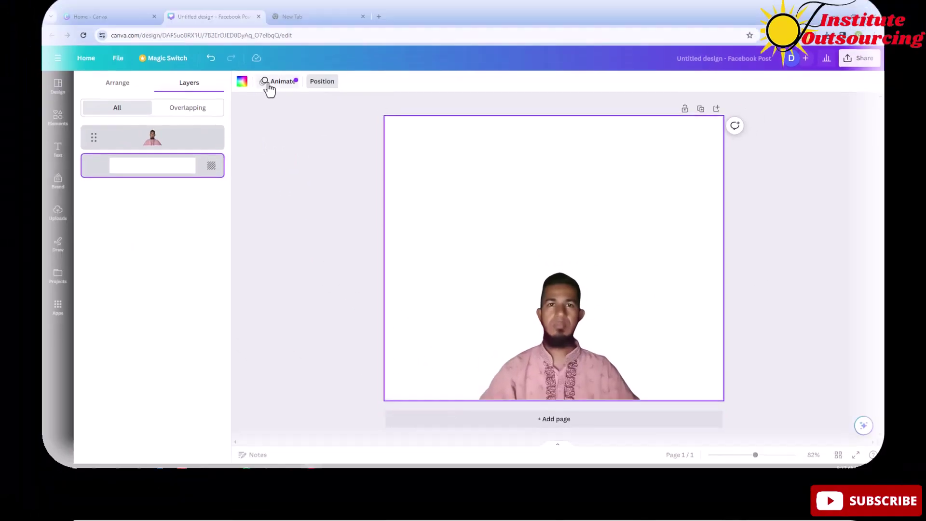
left_click(121, 143)
left_click(234, 81)
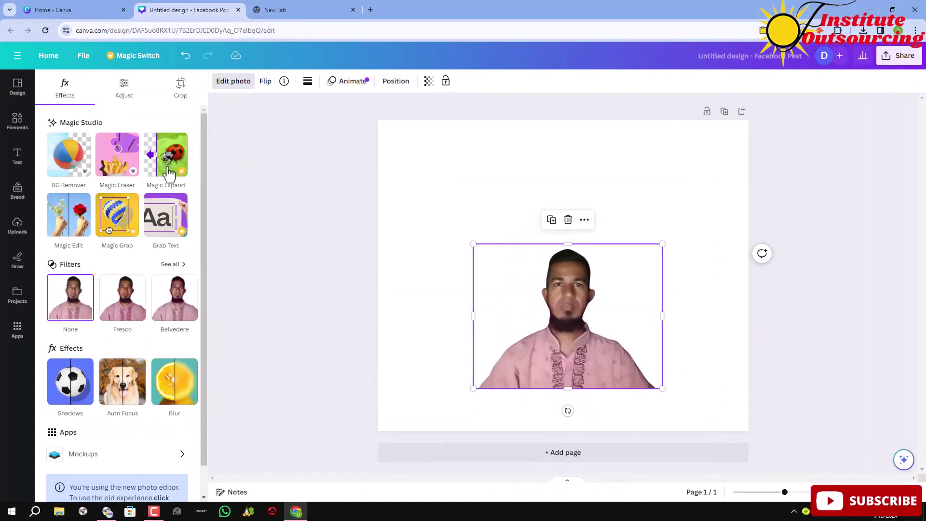
left_click(122, 311)
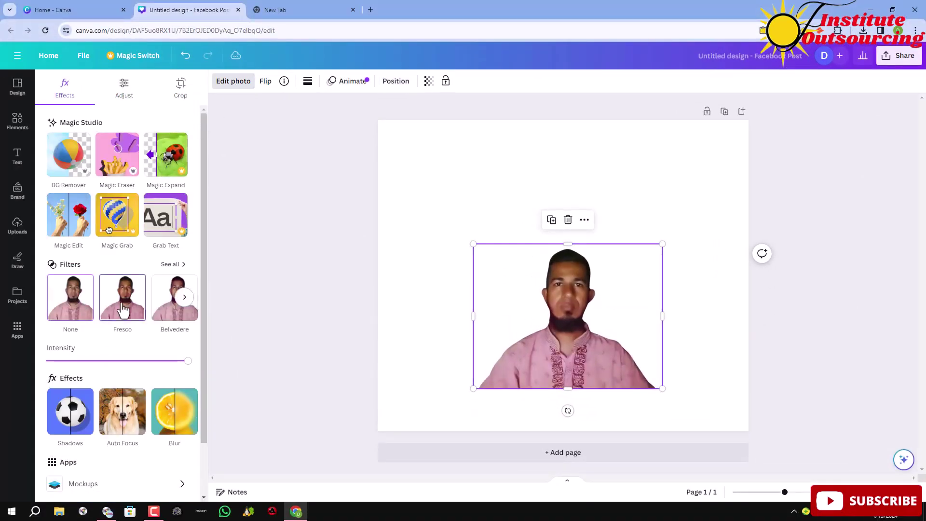
left_click(173, 306)
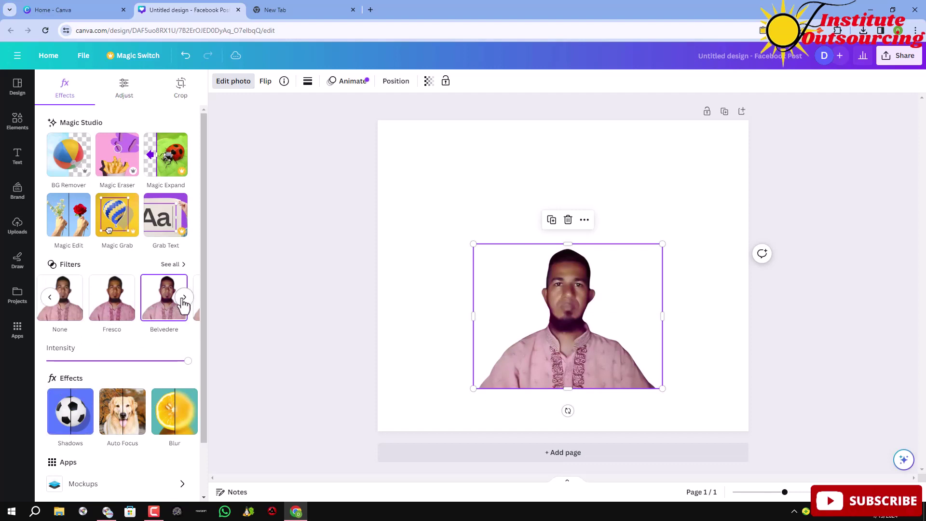
left_click(184, 297)
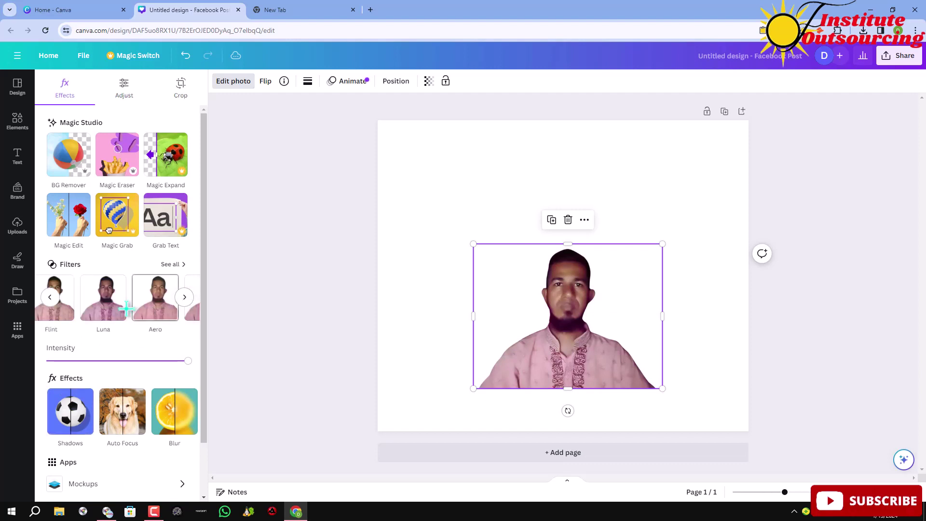
left_click(104, 308)
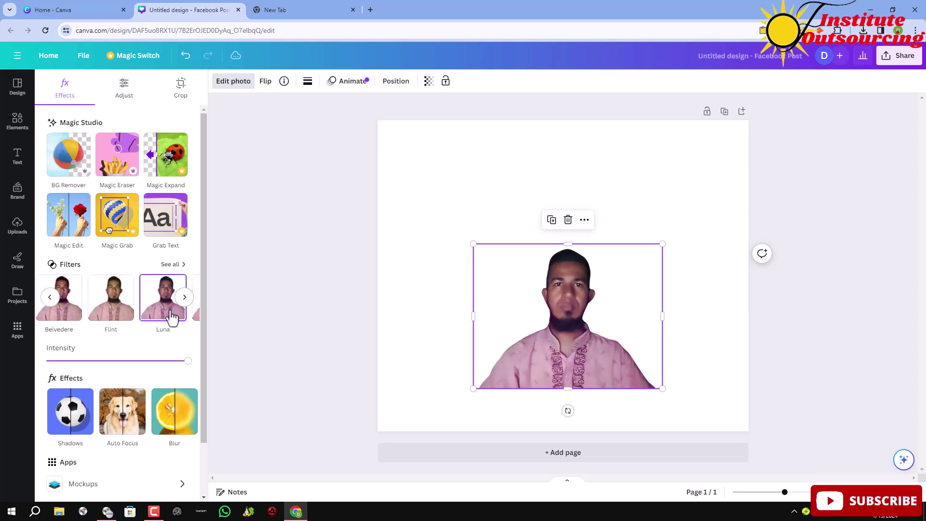
left_click(118, 314)
left_click(64, 308)
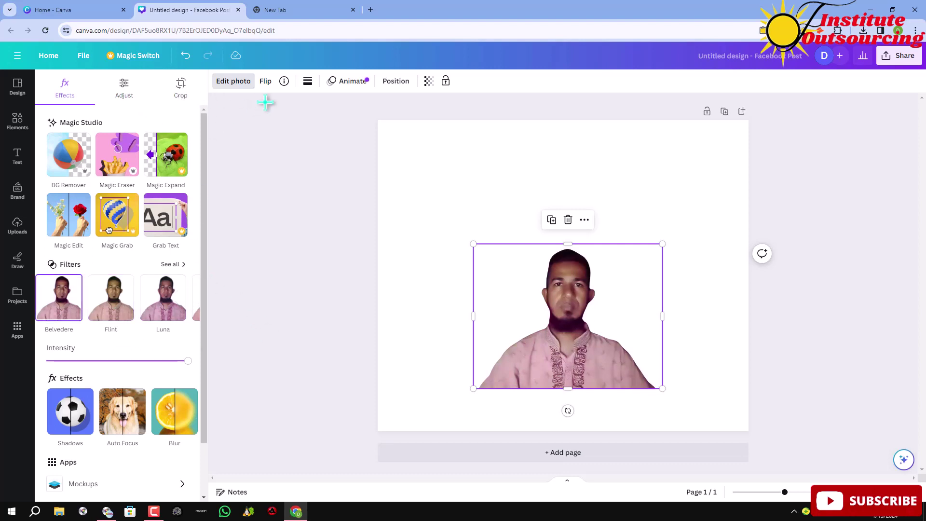
Step: Switch to the empty browser tab, search Google for "bg remove" and open remove.bg's Upload Image page
left_click(299, 10)
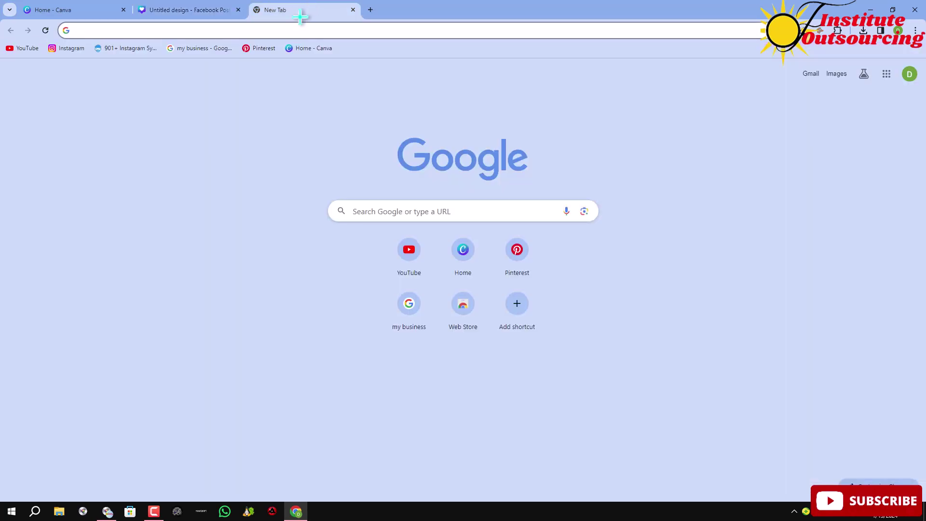
left_click(241, 29)
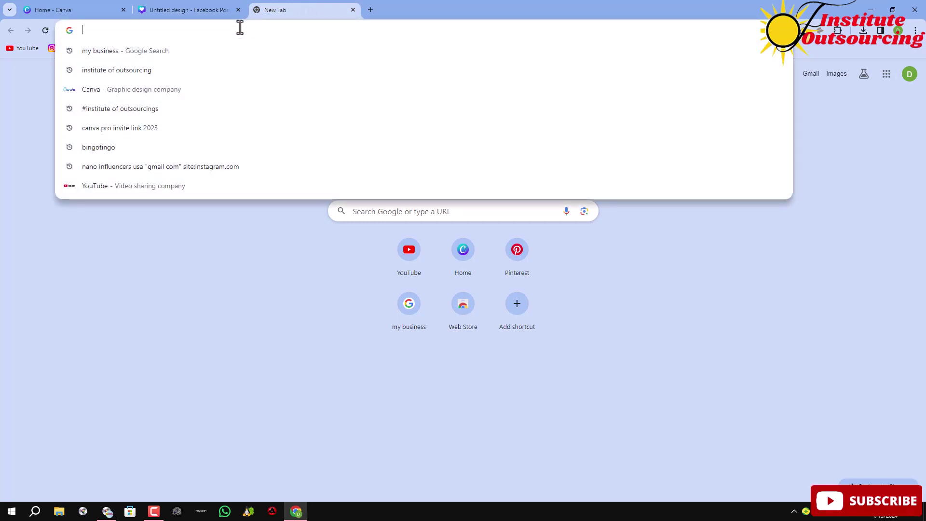
type("b")
key("BackSpace")
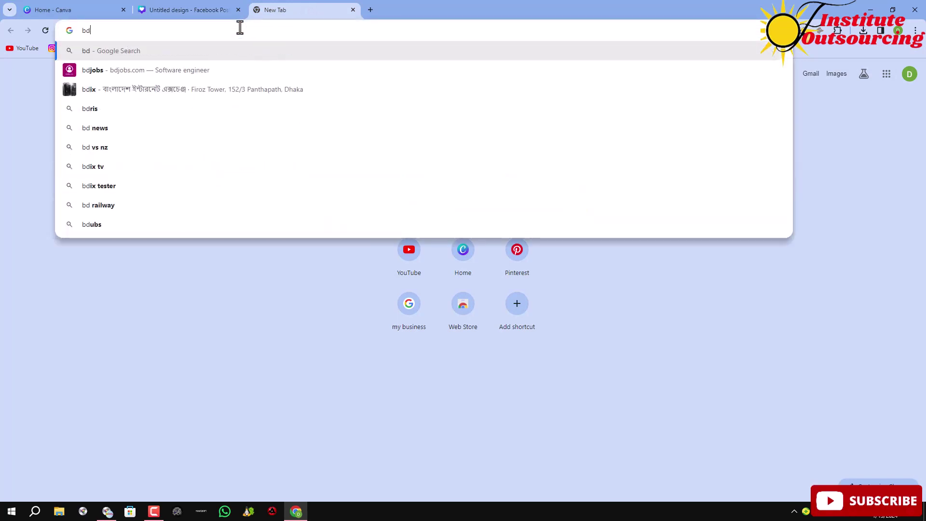
type("g")
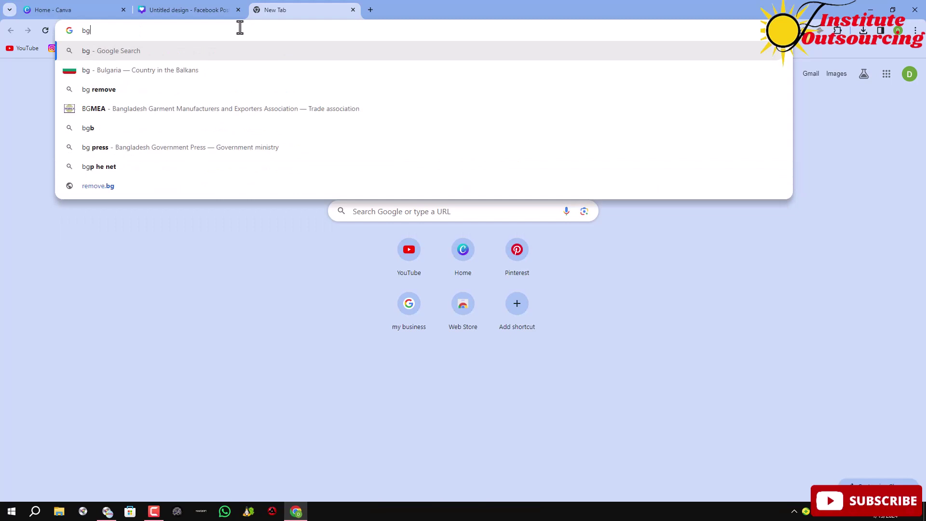
left_click(140, 91)
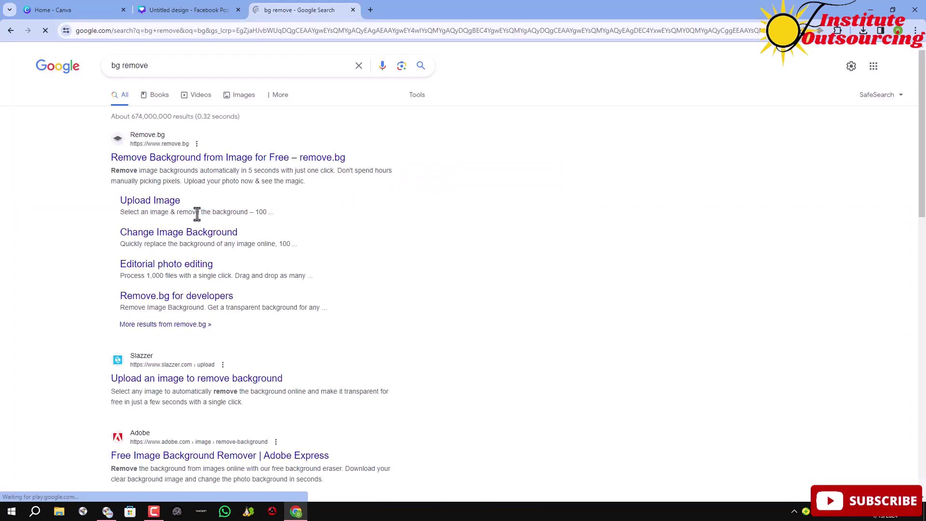
left_click(155, 202)
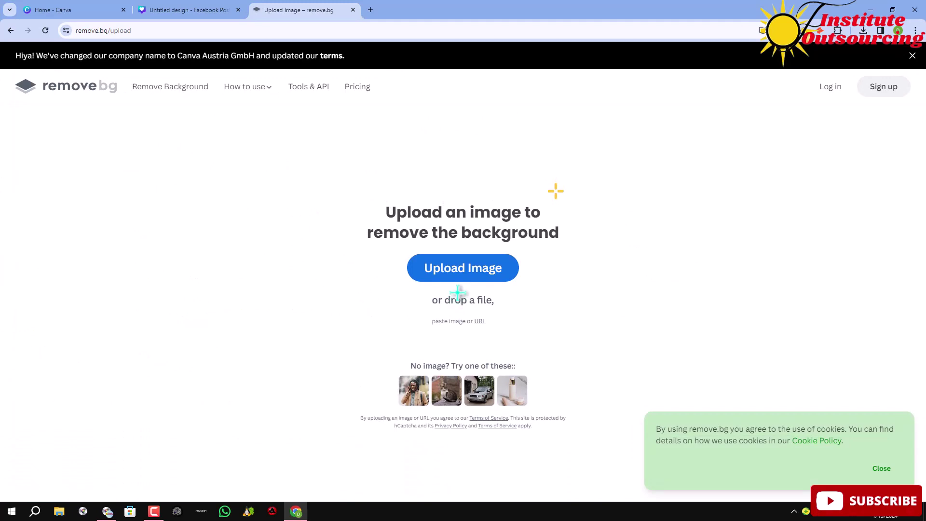
Step: Upload Screenshot_2.jpg from the Images folder inside Institute of Outsourcing on New Volume (E:) to remove its background
left_click(450, 274)
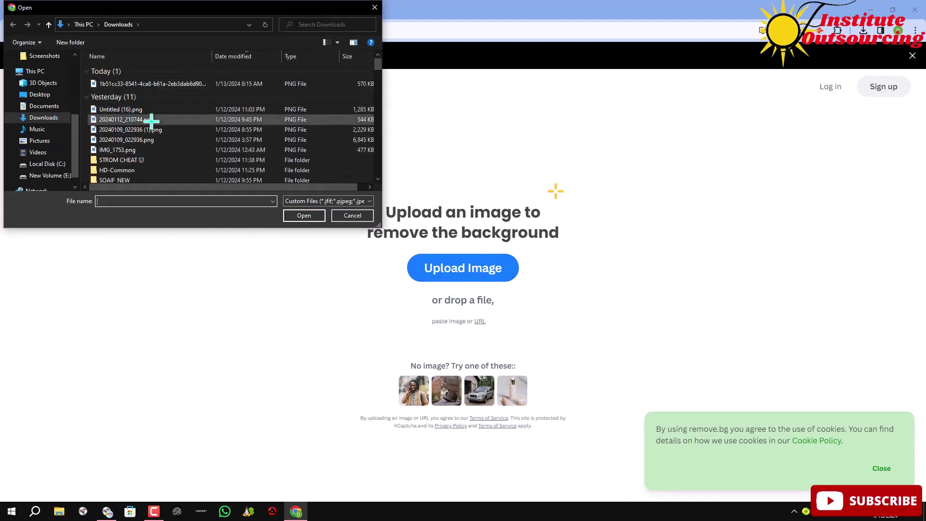
scroll(52, 146, "down", 1)
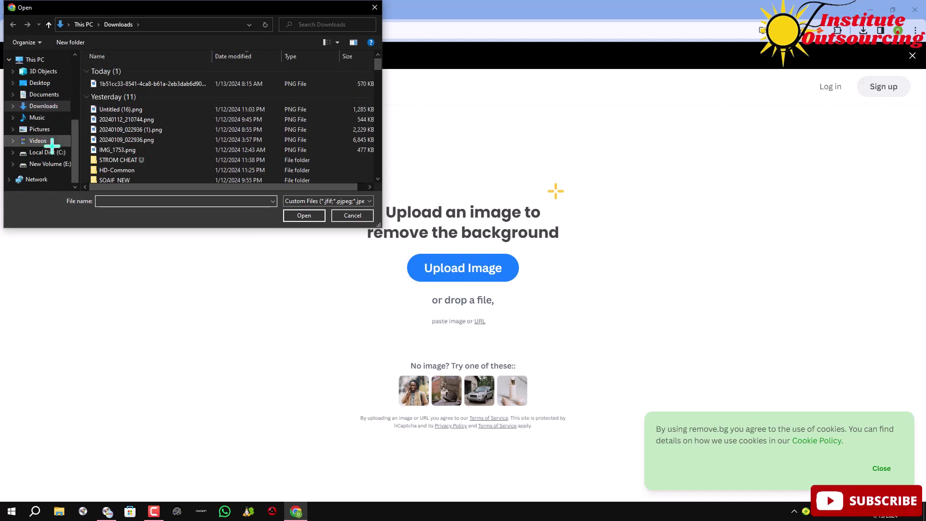
left_click(50, 164)
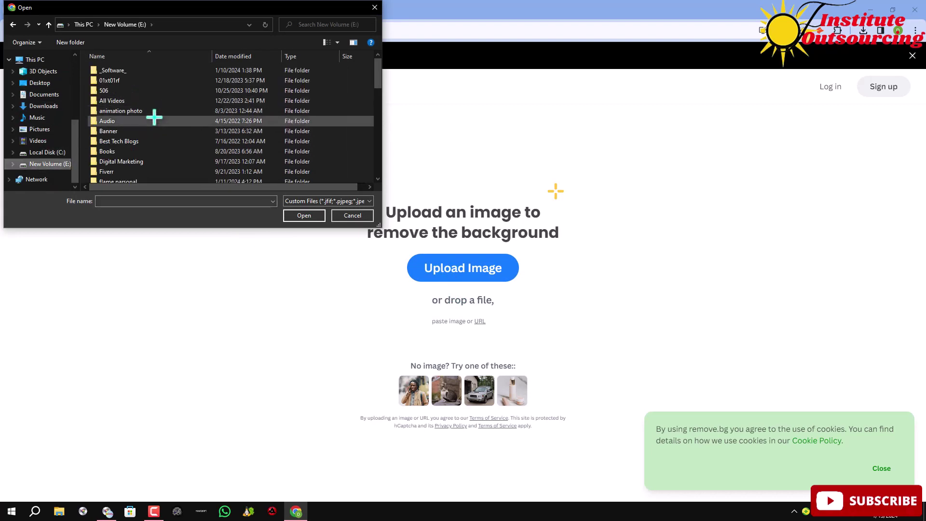
scroll(154, 116, "down", 5)
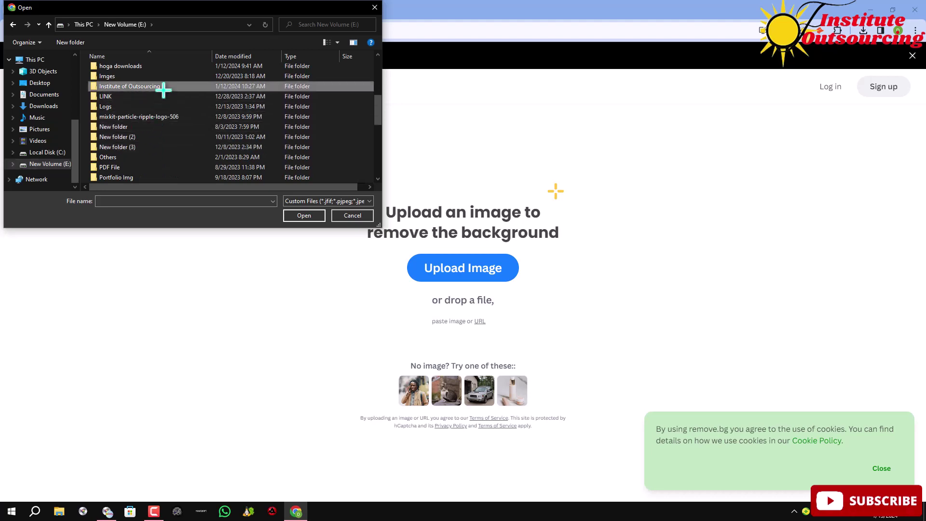
double_click(163, 88)
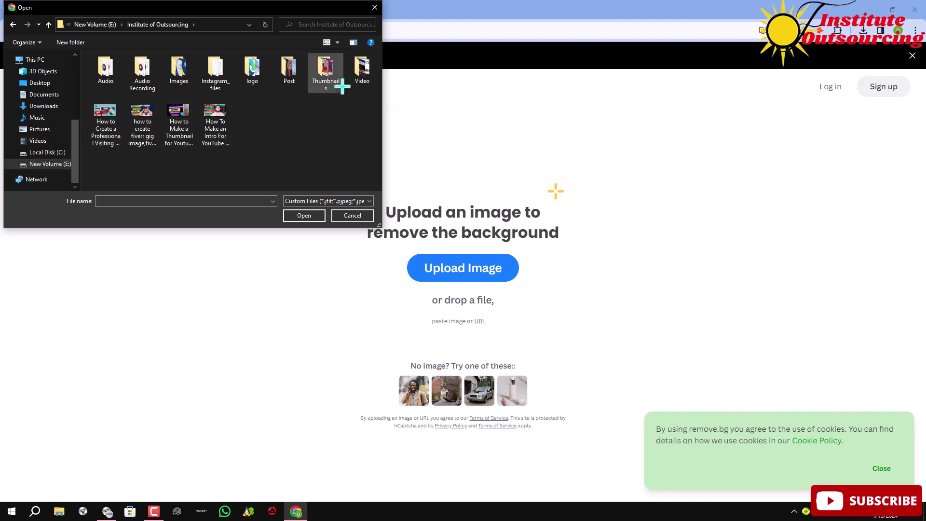
double_click(185, 72)
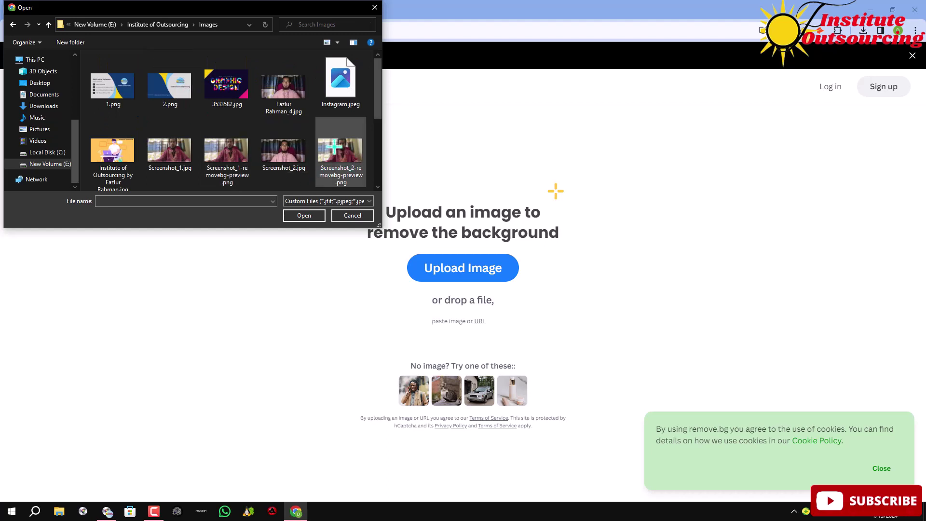
left_click(288, 148)
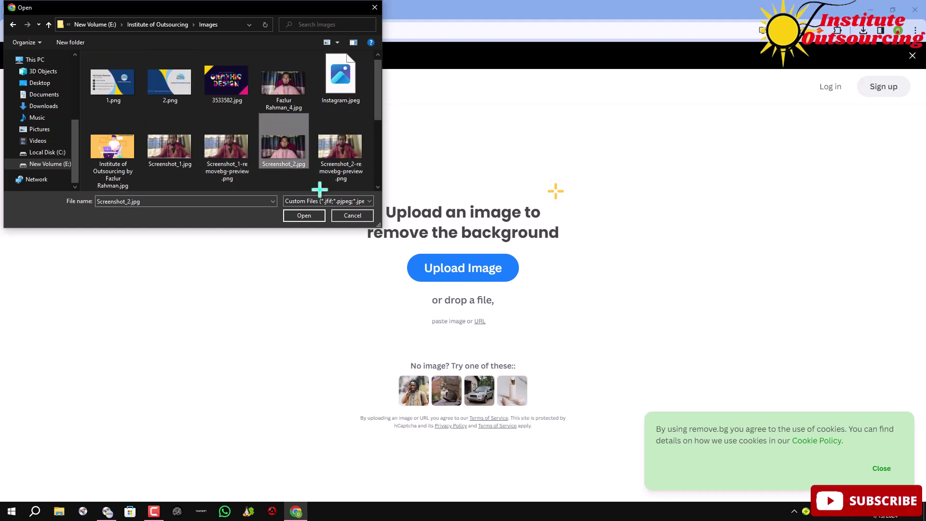
left_click(304, 216)
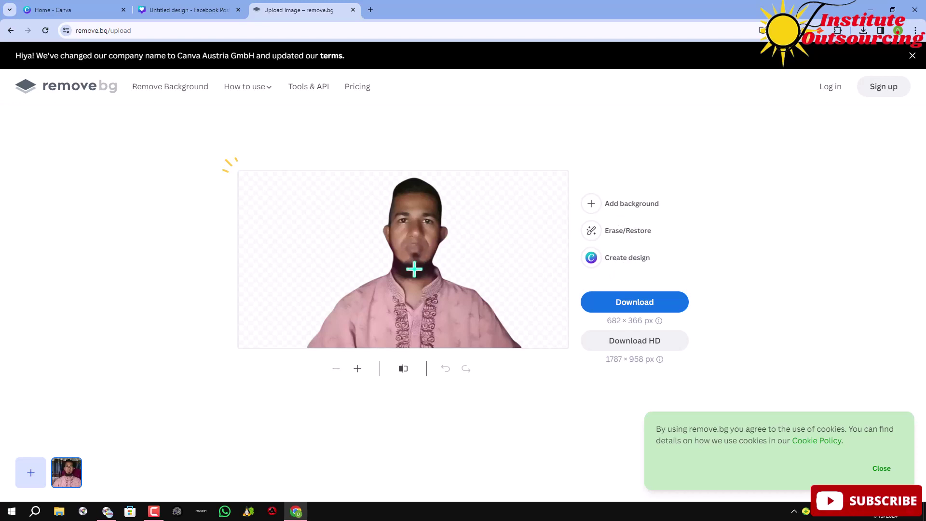
Step: Open the cutout's background options and try the Golden Gate-style bridge, garden pond and mountain lake photos behind the portrait
left_click(619, 211)
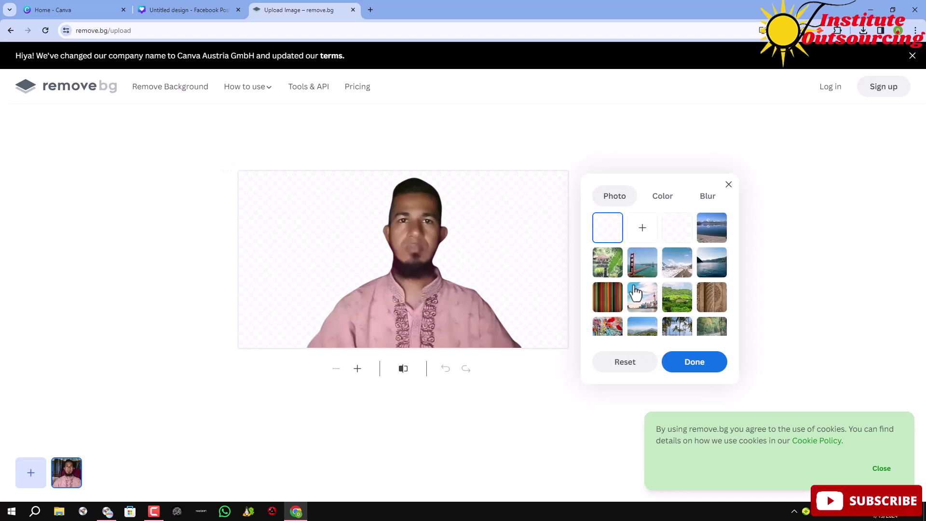
left_click(644, 273)
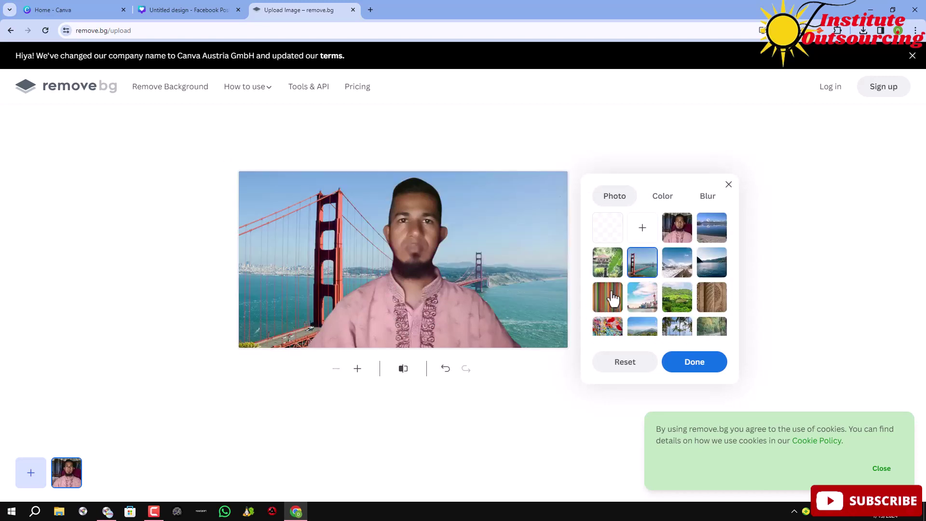
left_click(612, 273)
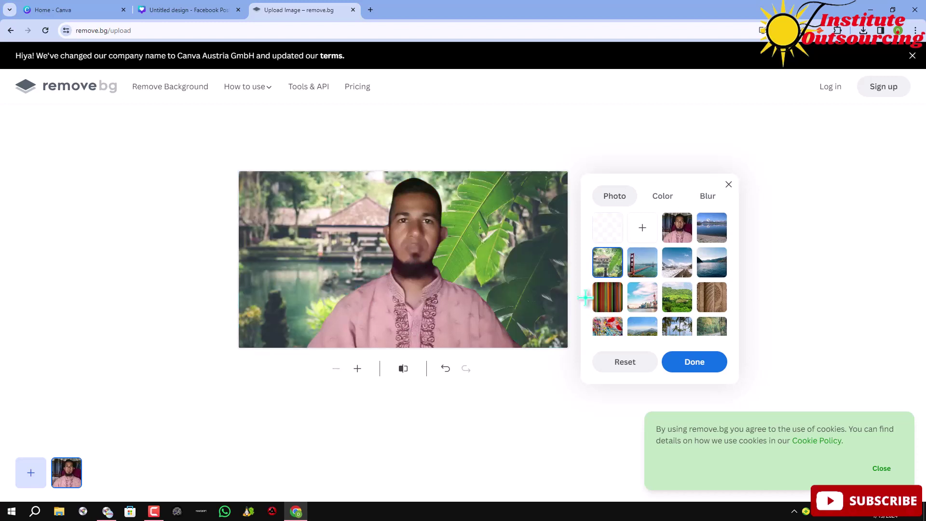
left_click(723, 261)
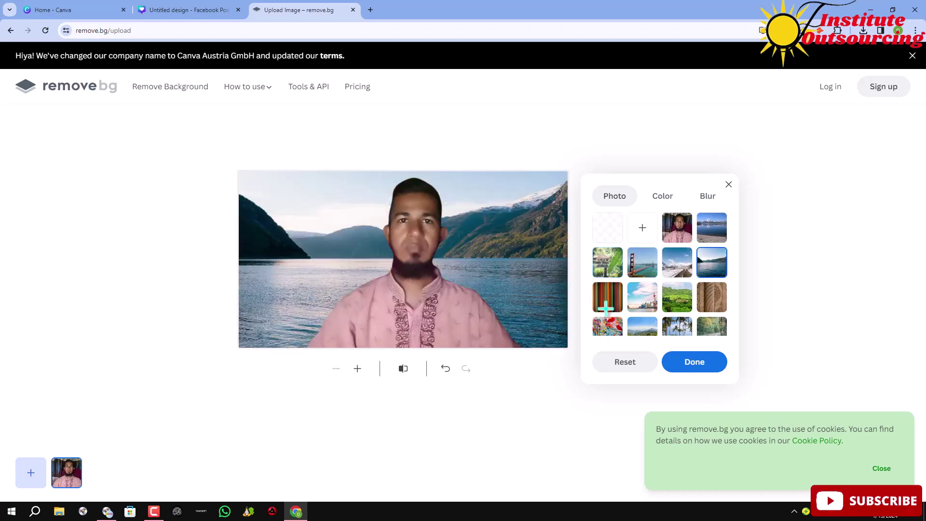
Step: Compare the palm-tree beach and tropical shoreline photos, browse the remaining backgrounds, and apply the palm-tree beach behind the portrait
scroll(696, 289, "down", 2)
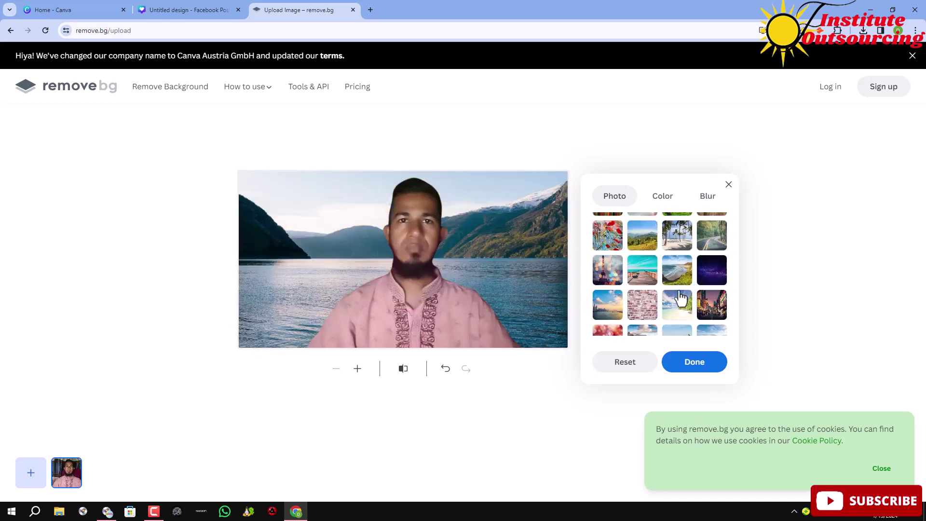
left_click(685, 244)
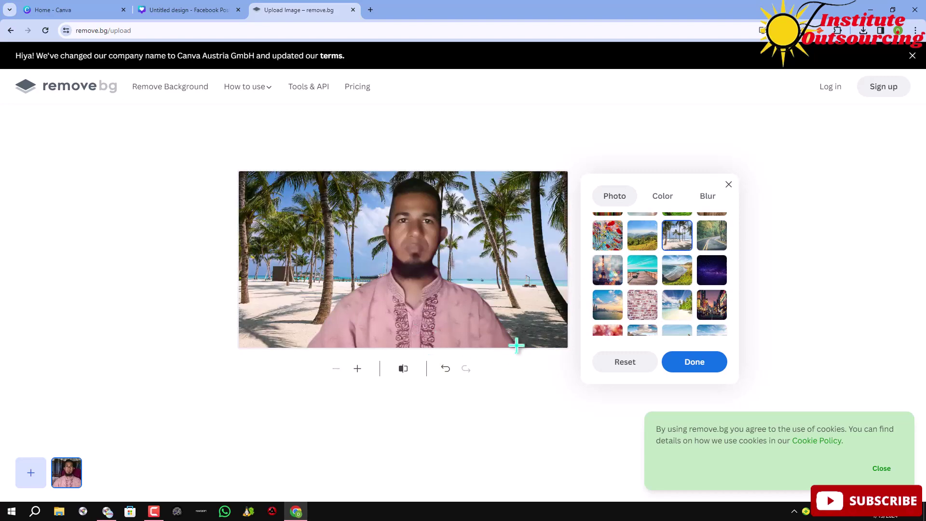
left_click(681, 309)
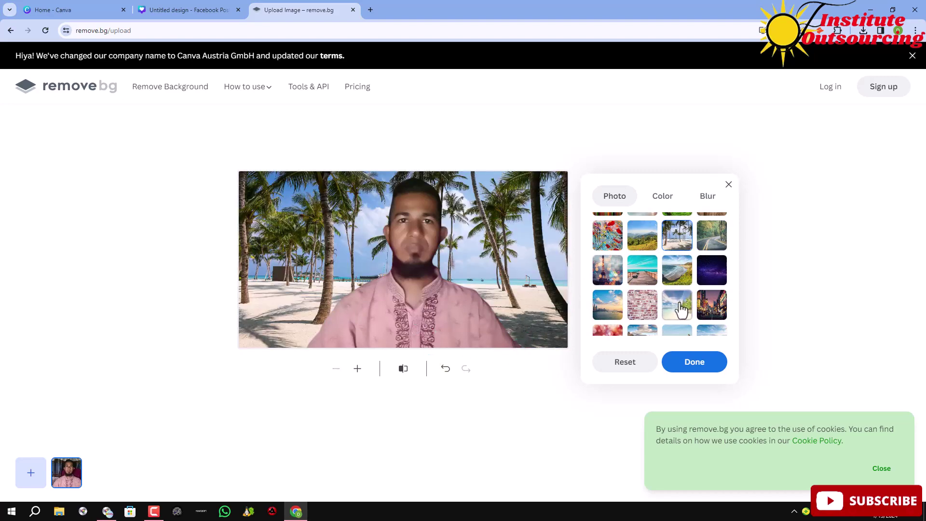
left_click(685, 241)
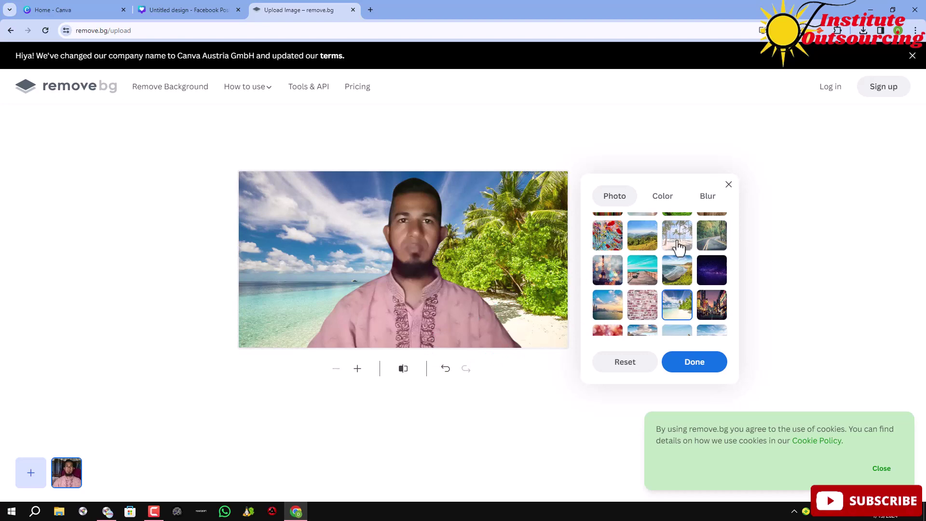
scroll(637, 301, "down", 3)
scroll(637, 301, "down", 5)
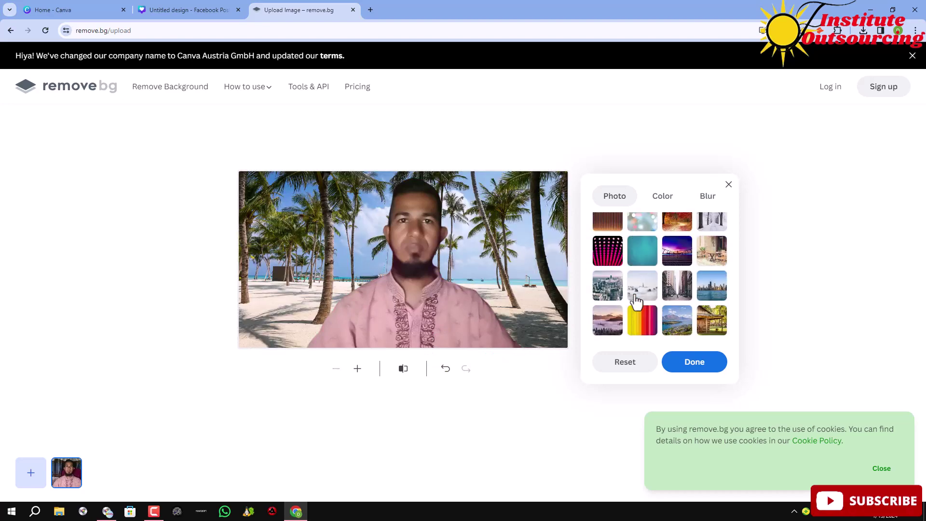
scroll(637, 301, "down", 2)
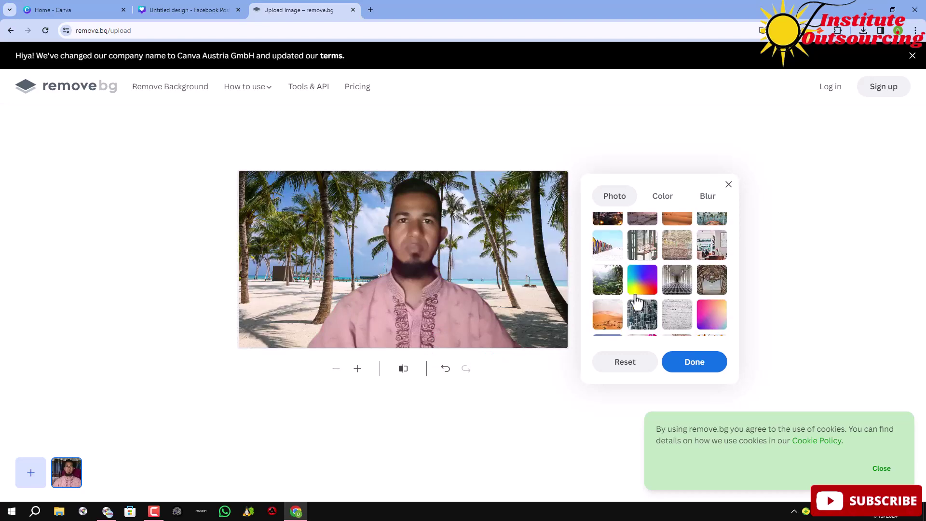
left_click(694, 362)
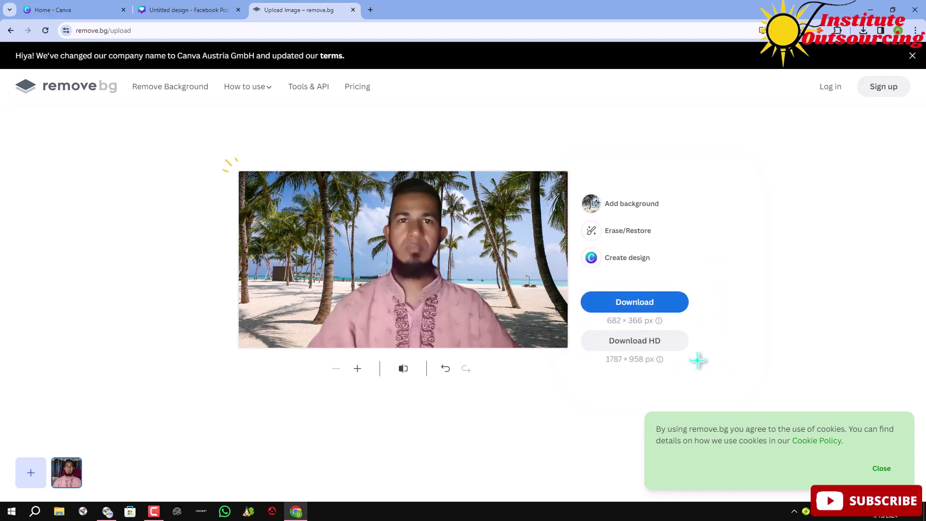
Step: Download the 682 × 366 px image, inspect the downloaded Screenshot_2-removebg-preview.png in the image viewer, and close the viewer
left_click(652, 305)
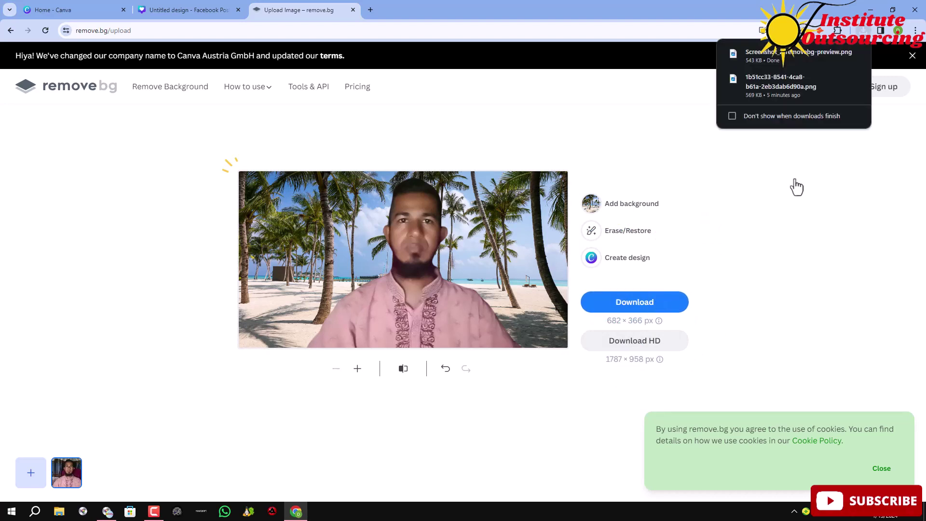
mouse_move(811, 60)
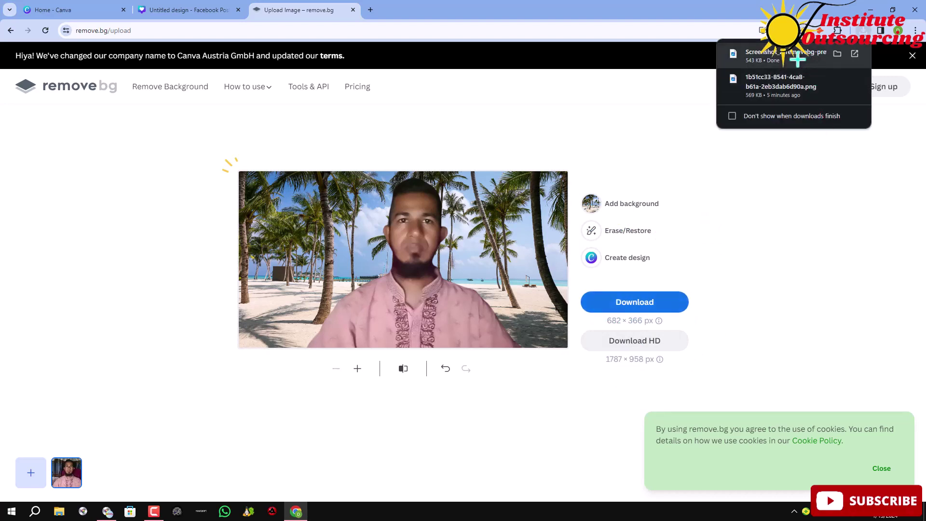
left_click(797, 59)
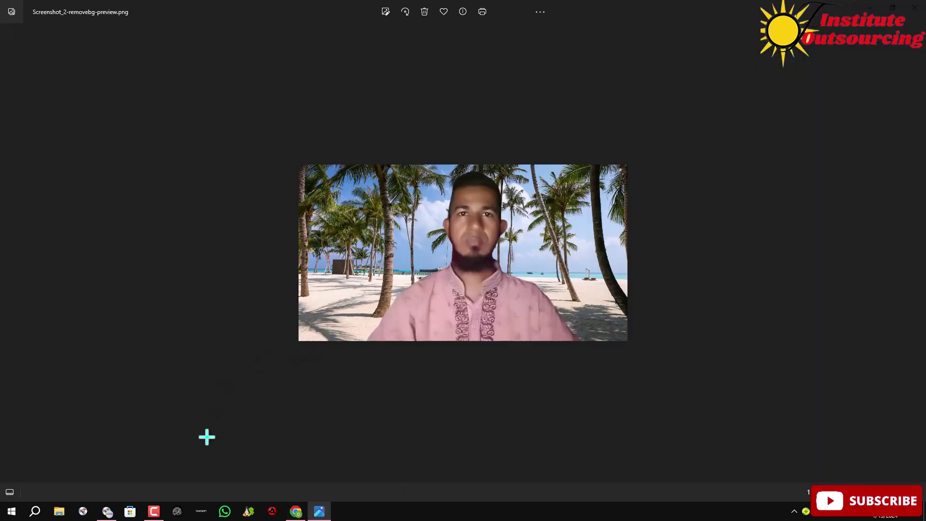
scroll(449, 275, "up", 5)
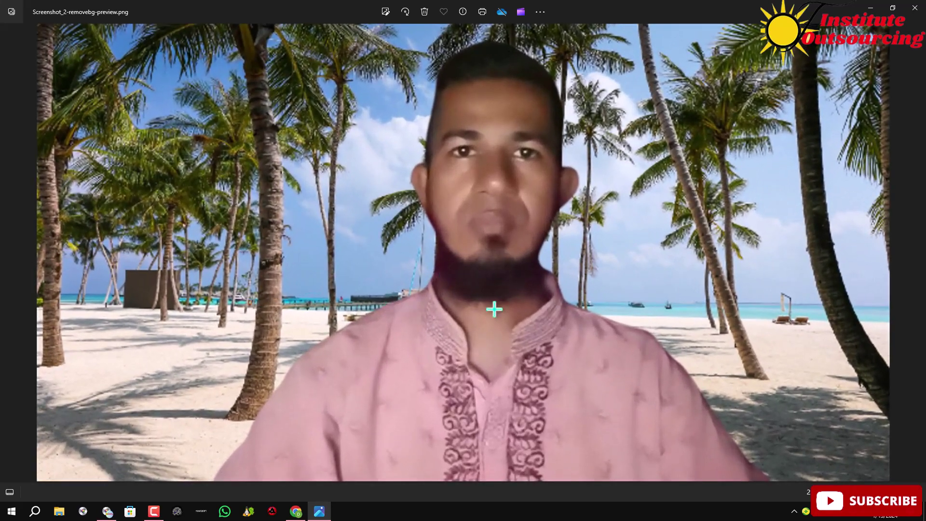
scroll(494, 309, "down", 4)
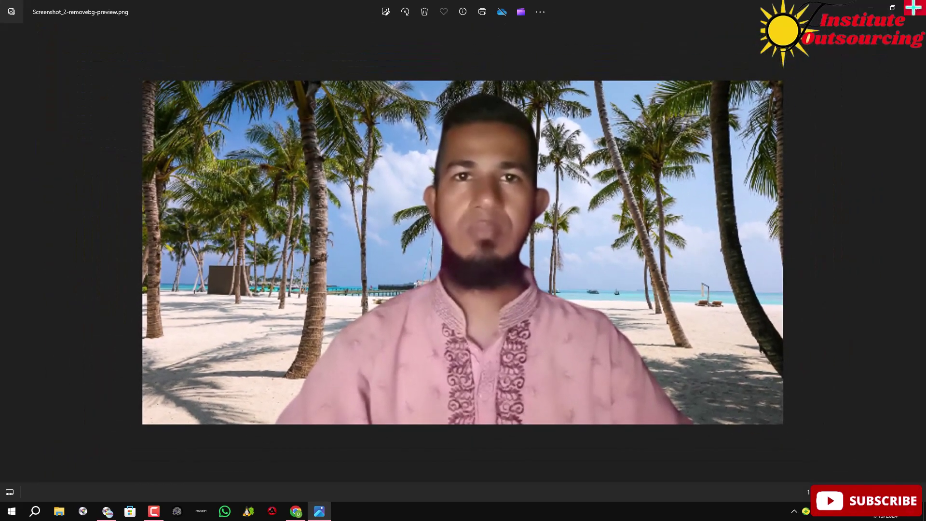
left_click(913, 8)
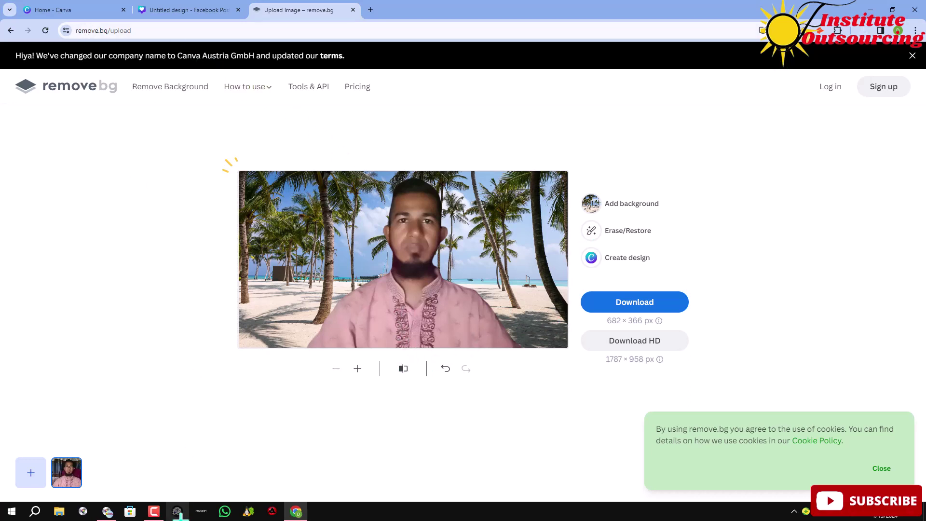
Step: Switch to the other browser window, review the Graphic Design With Canva course outline, and show the Institute of Outsourcing channel's videos on YouTube
left_click(107, 511)
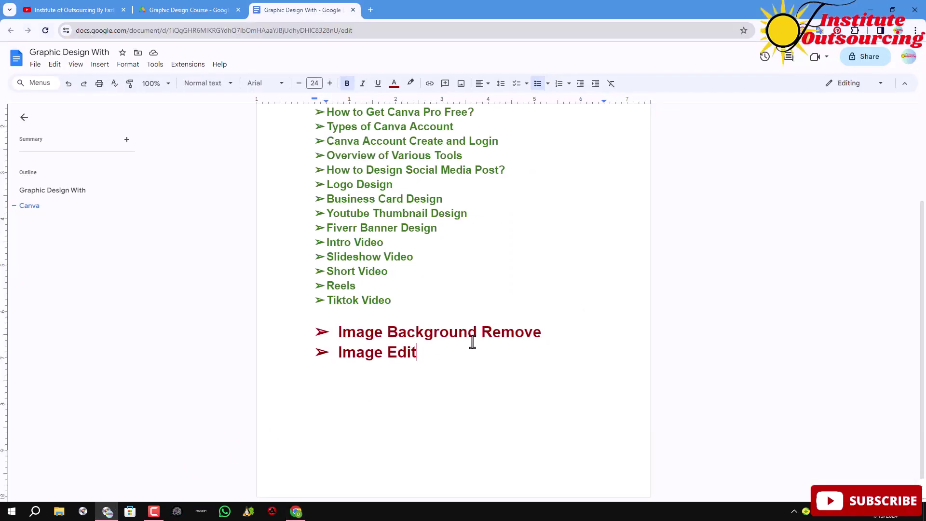
scroll(487, 339, "up", 2)
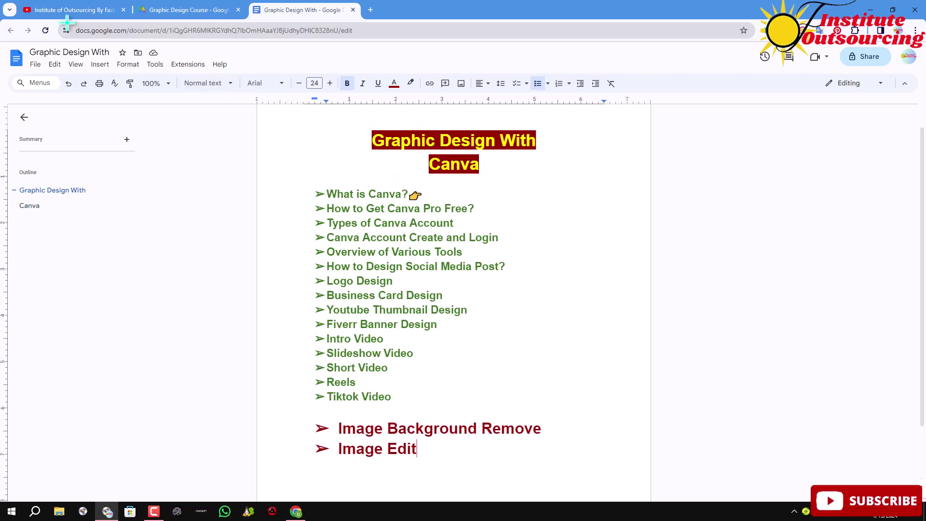
left_click(84, 6)
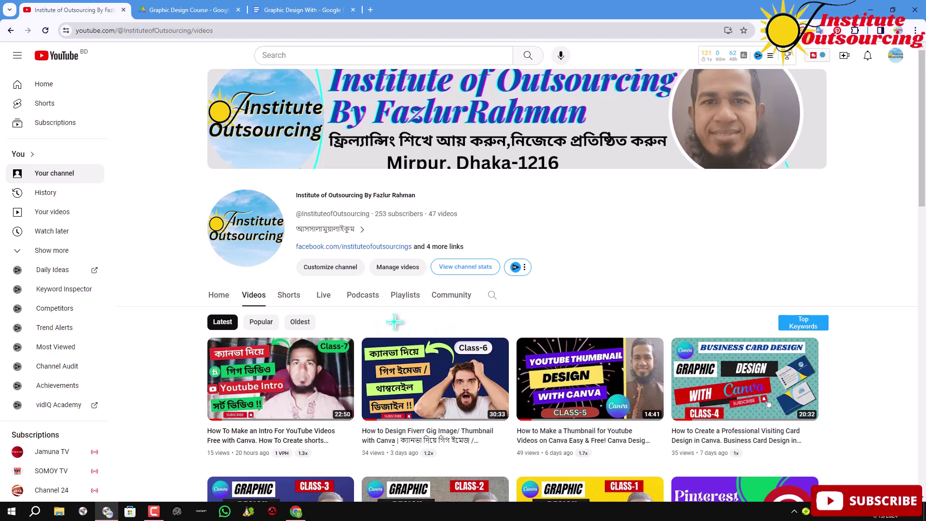
mouse_move(333, 361)
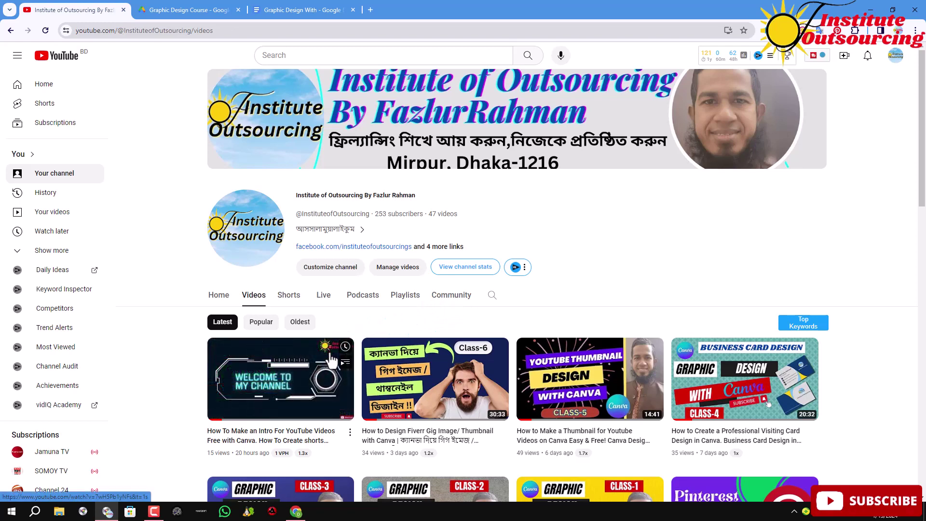